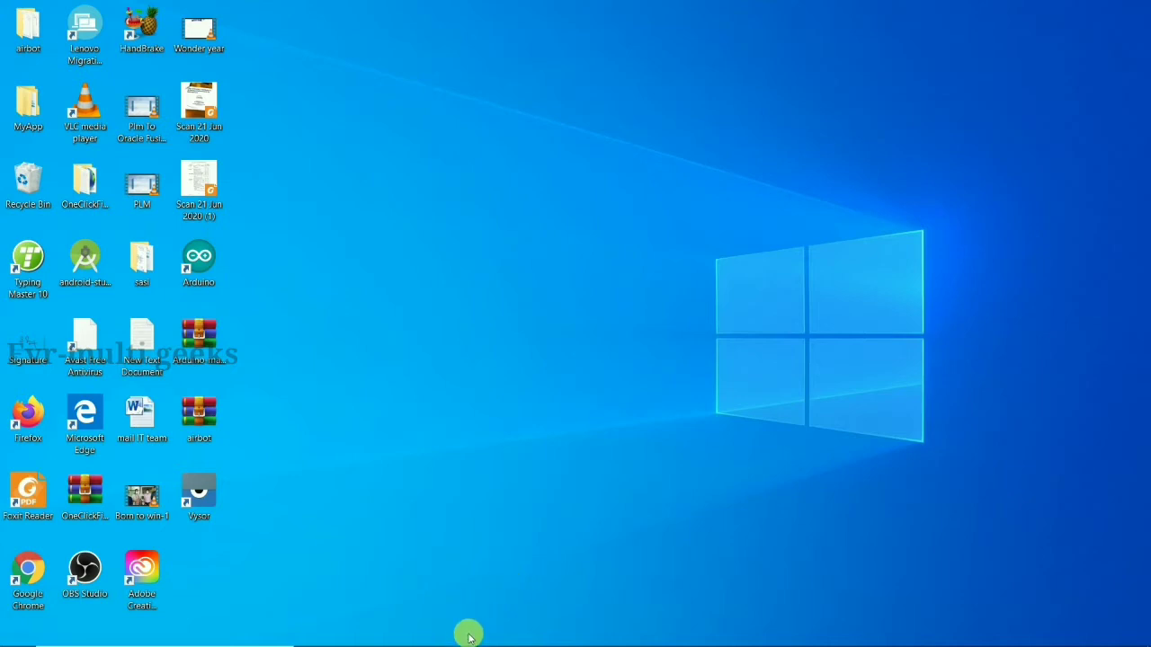
Bring Chrome forward and download the 'Windows hosts' VirtualBox 6.1.10 installer
mouse_move(445, 641)
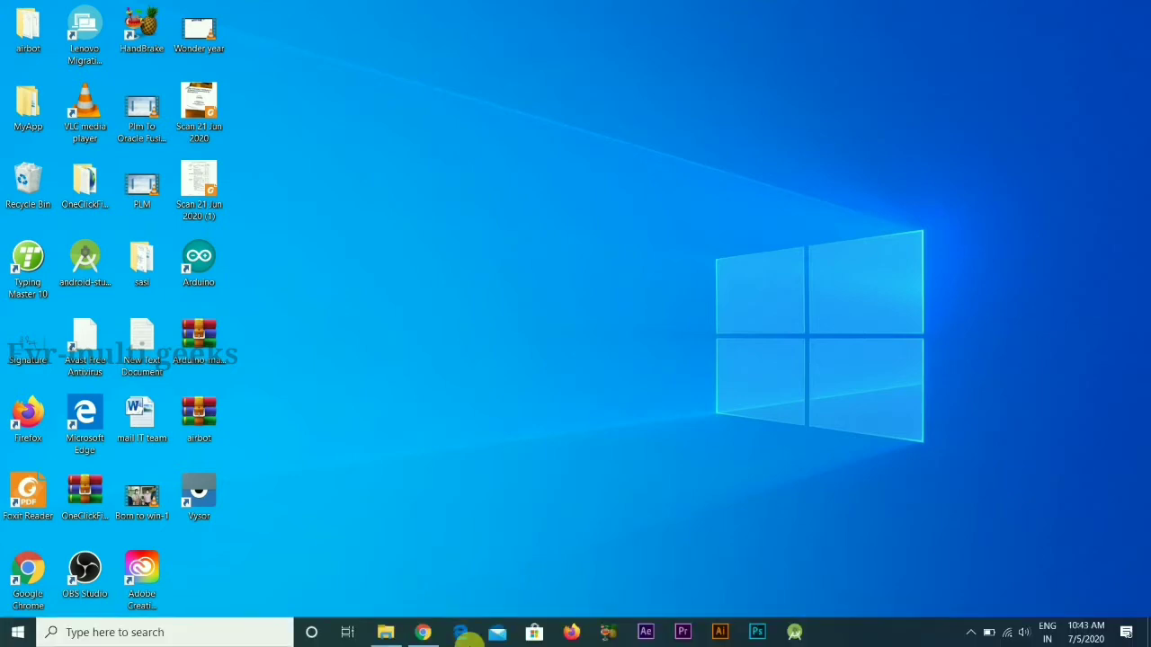
click(430, 638)
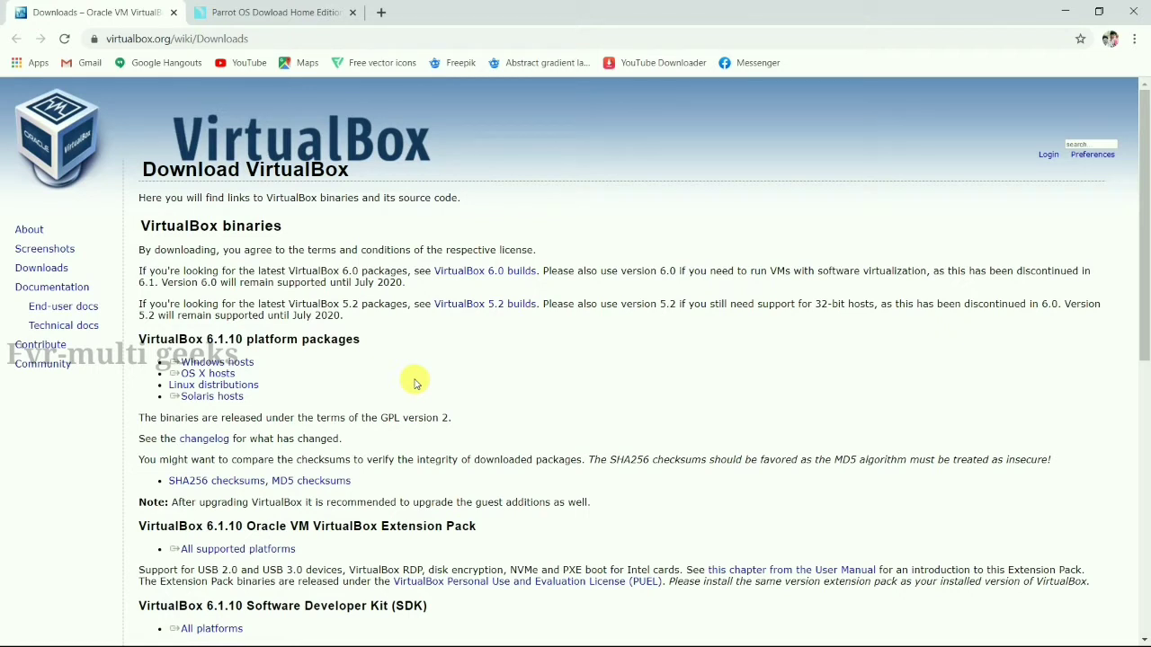
click(229, 362)
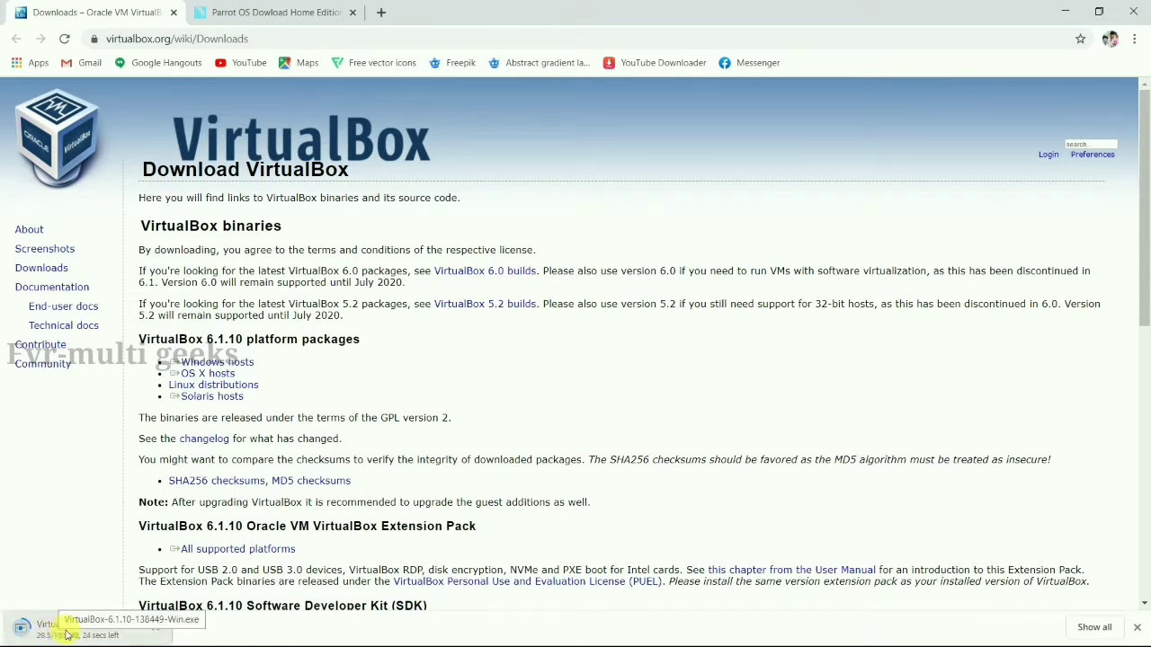
click(280, 15)
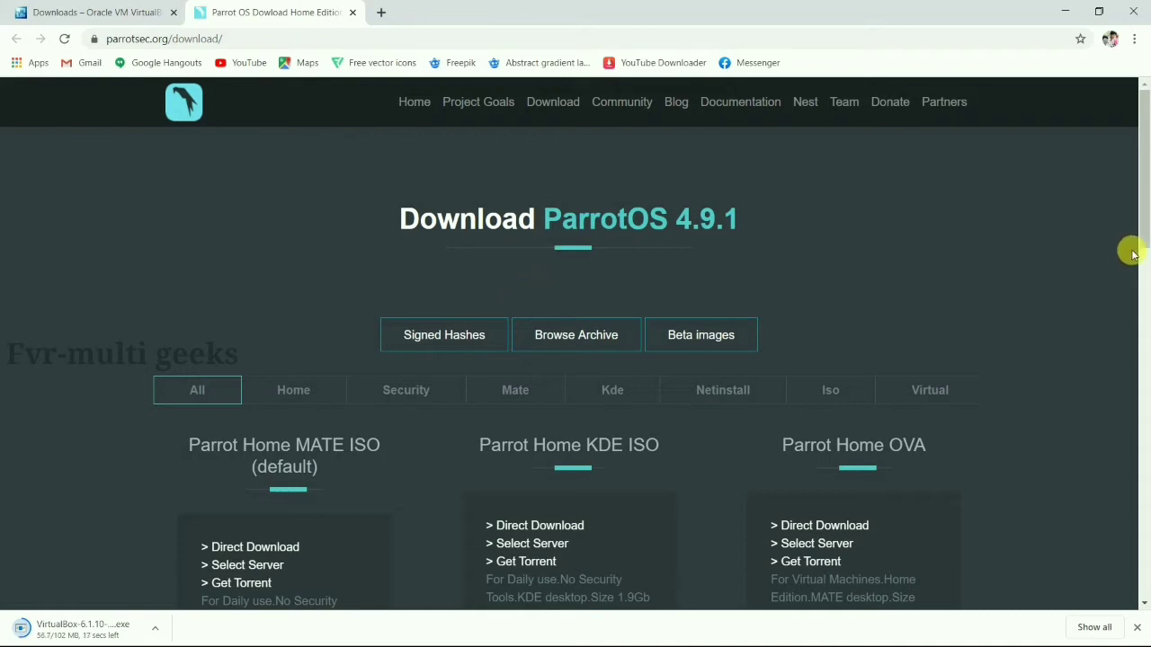
Start the 3.7 GB Parrot Security MATE ISO download and open the VirtualBox download's options
drag(1144, 239, 1143, 277)
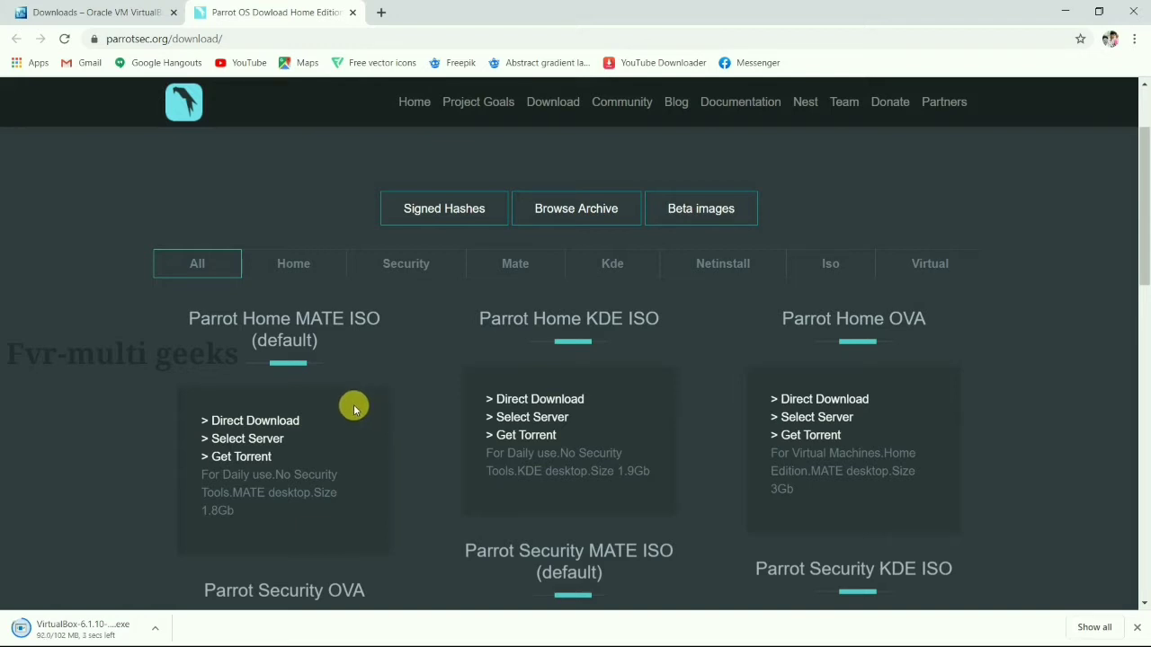
scroll(354, 410, down, 3)
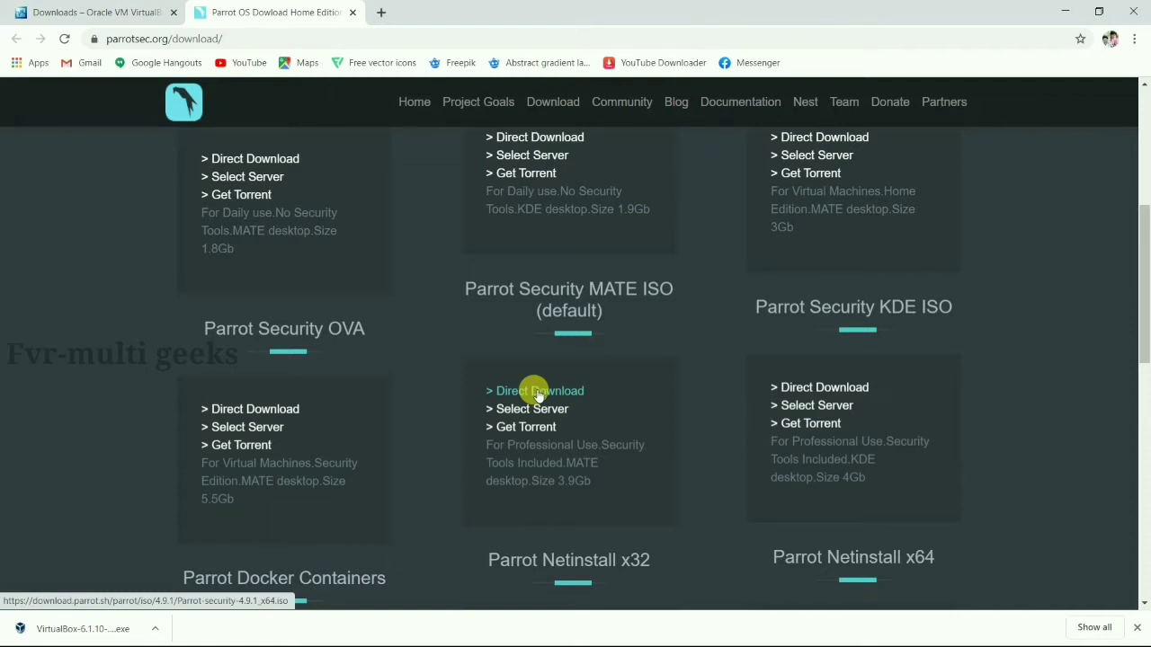
click(536, 394)
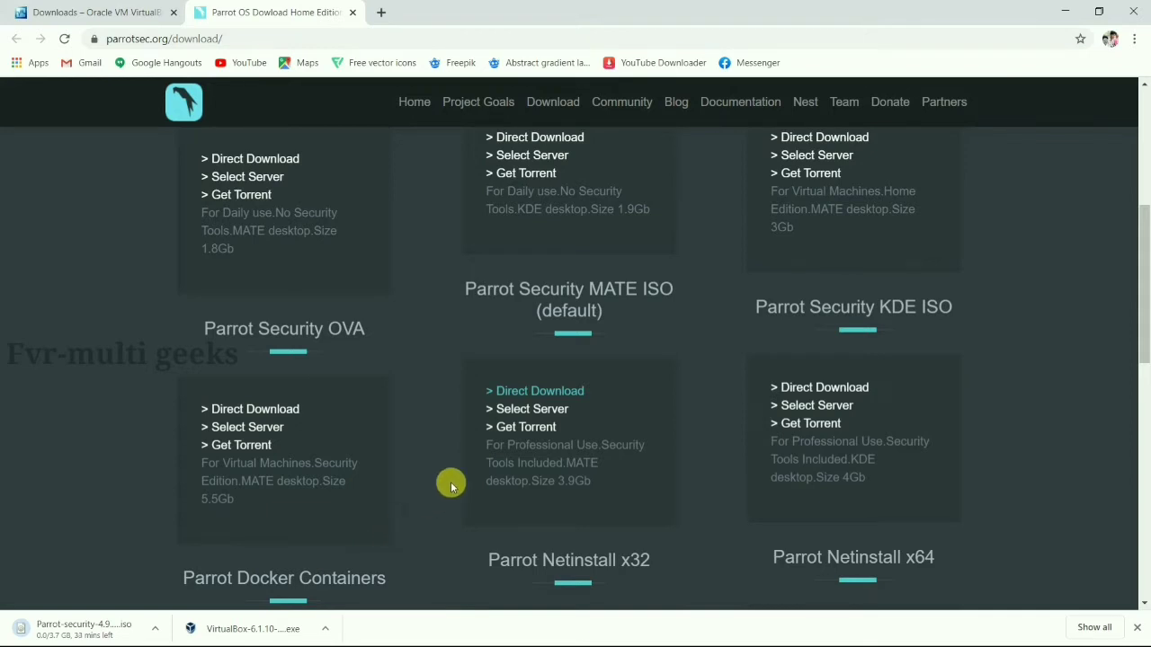
scroll(450, 483, up, 1)
click(325, 630)
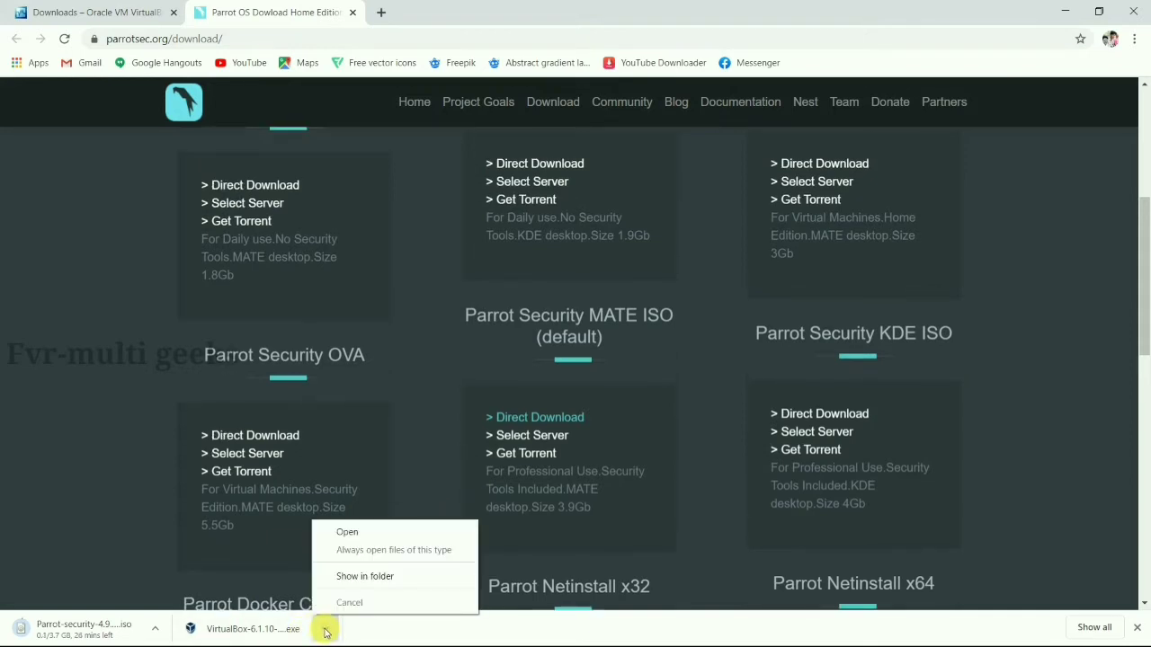
Run the VirtualBox installer from the Downloads folder as administrator
click(360, 577)
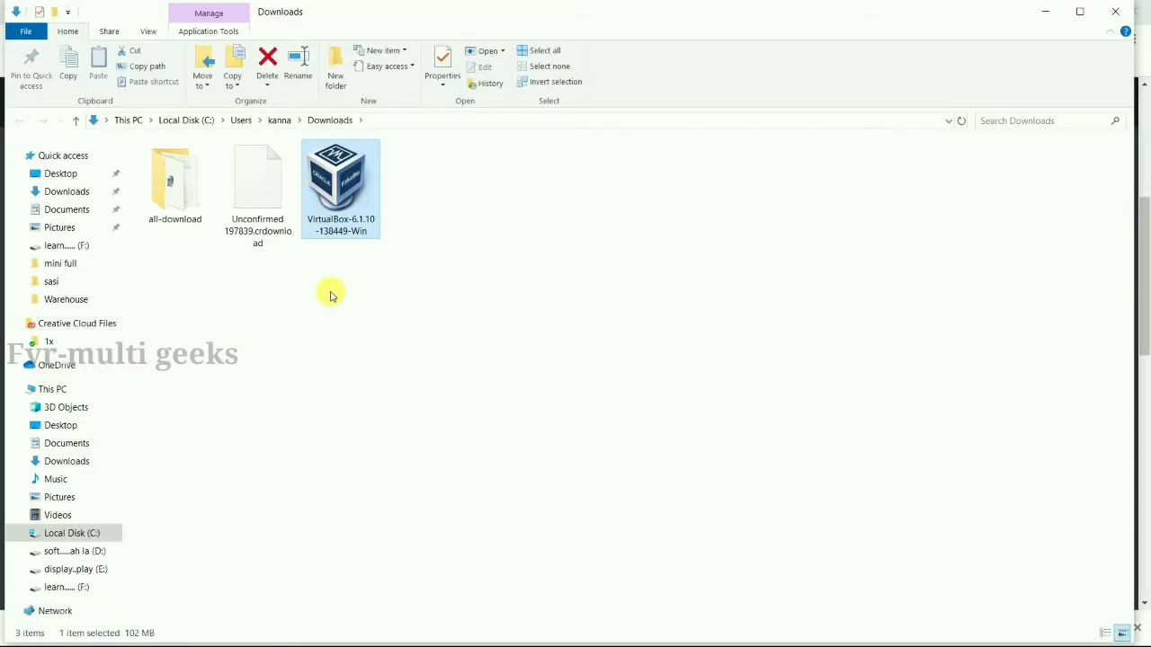
right_click(339, 223)
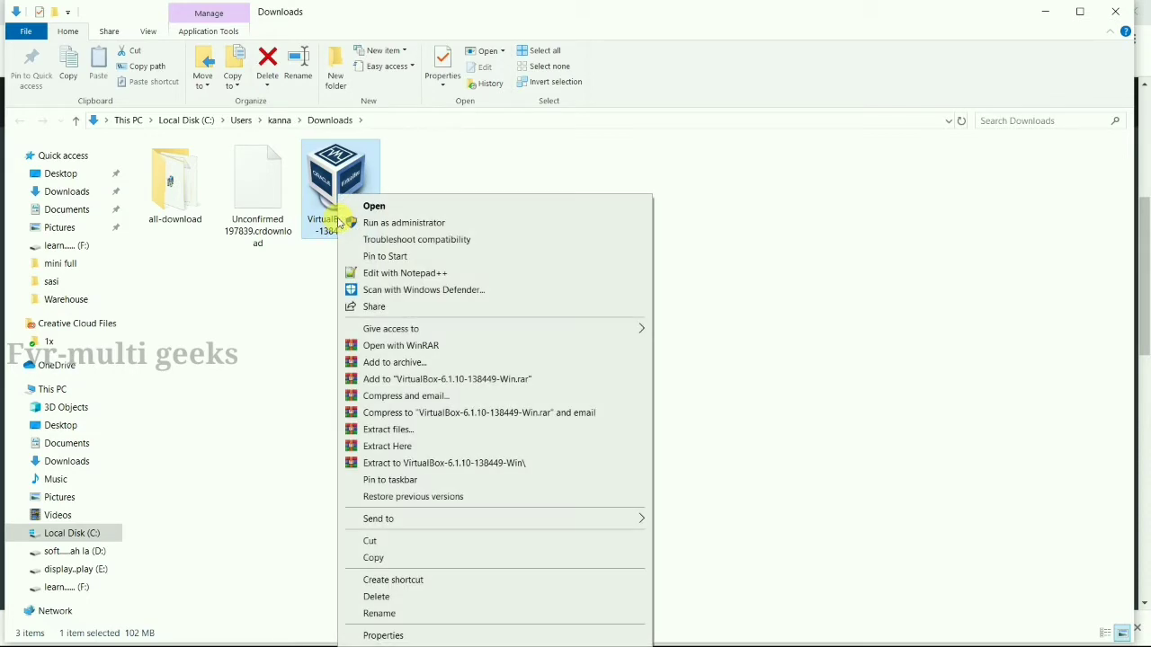
click(373, 224)
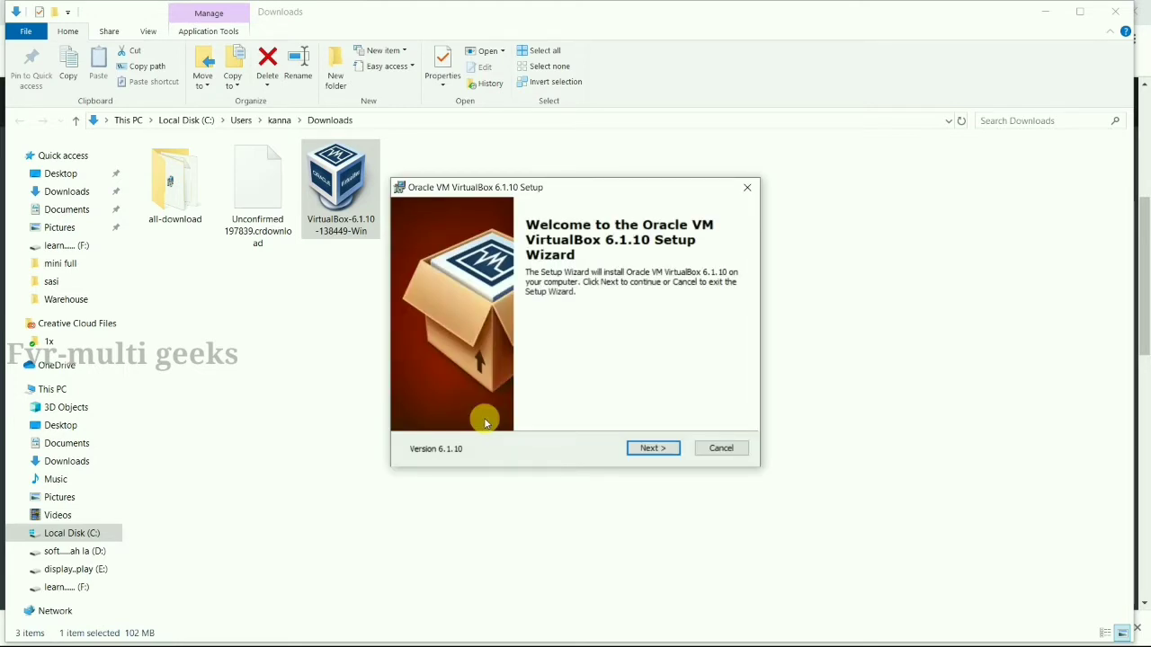
Install VirtualBox 6.1.10 with default features and shortcuts, accepting the network reset and device prompts
click(652, 446)
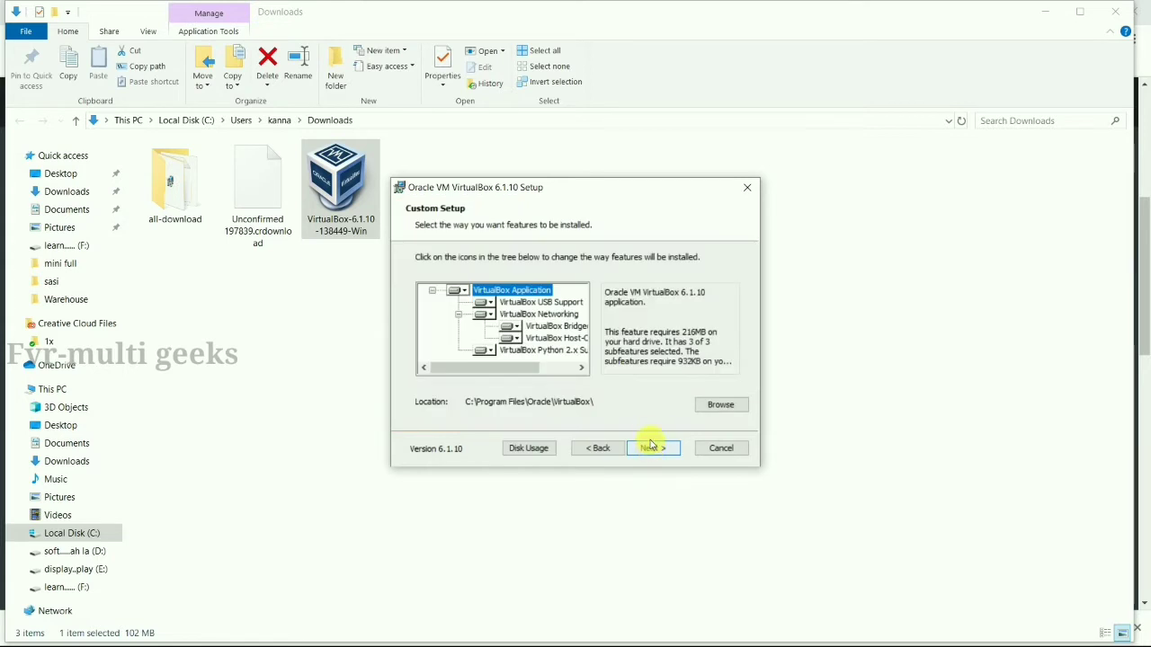
click(650, 449)
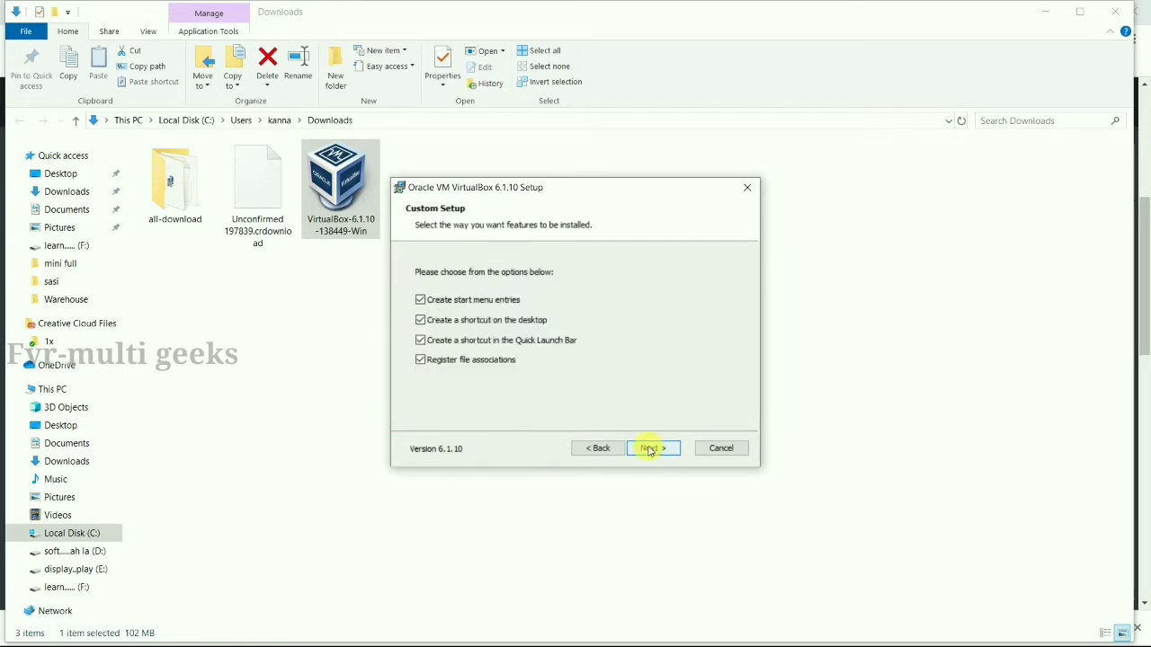
click(652, 449)
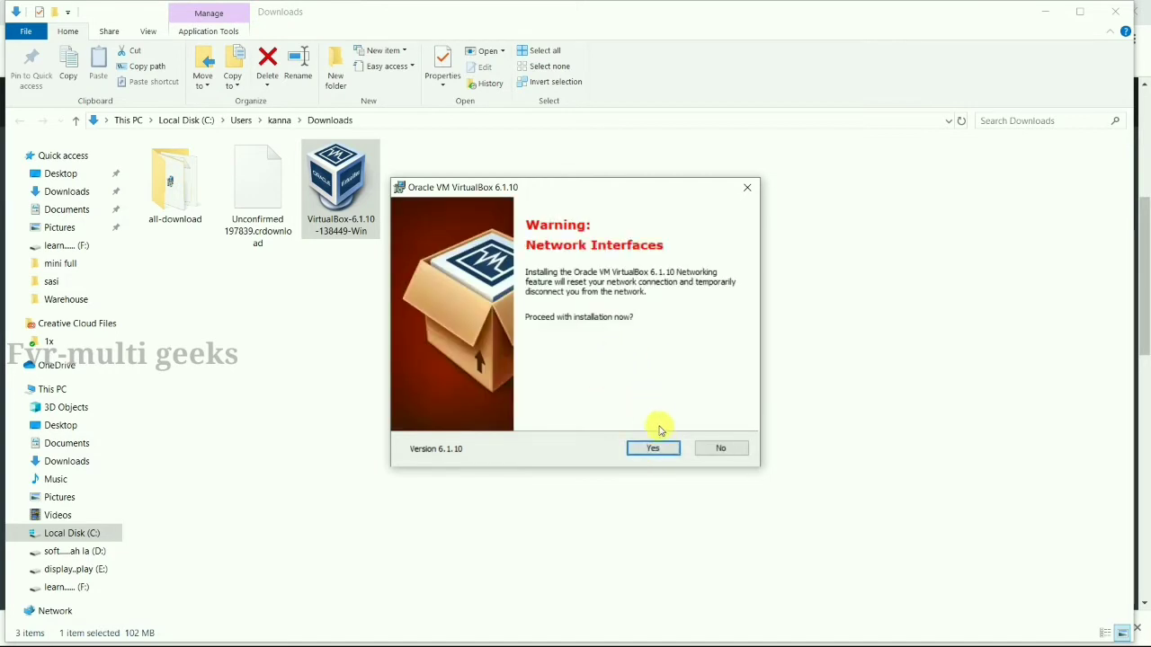
click(663, 449)
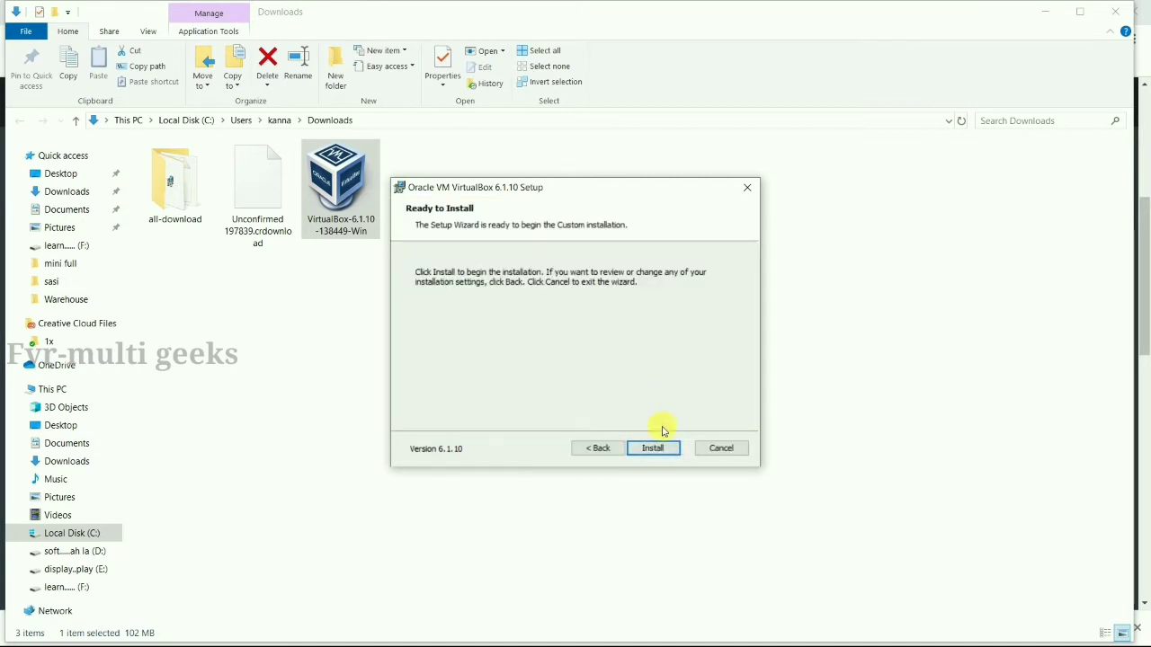
click(663, 450)
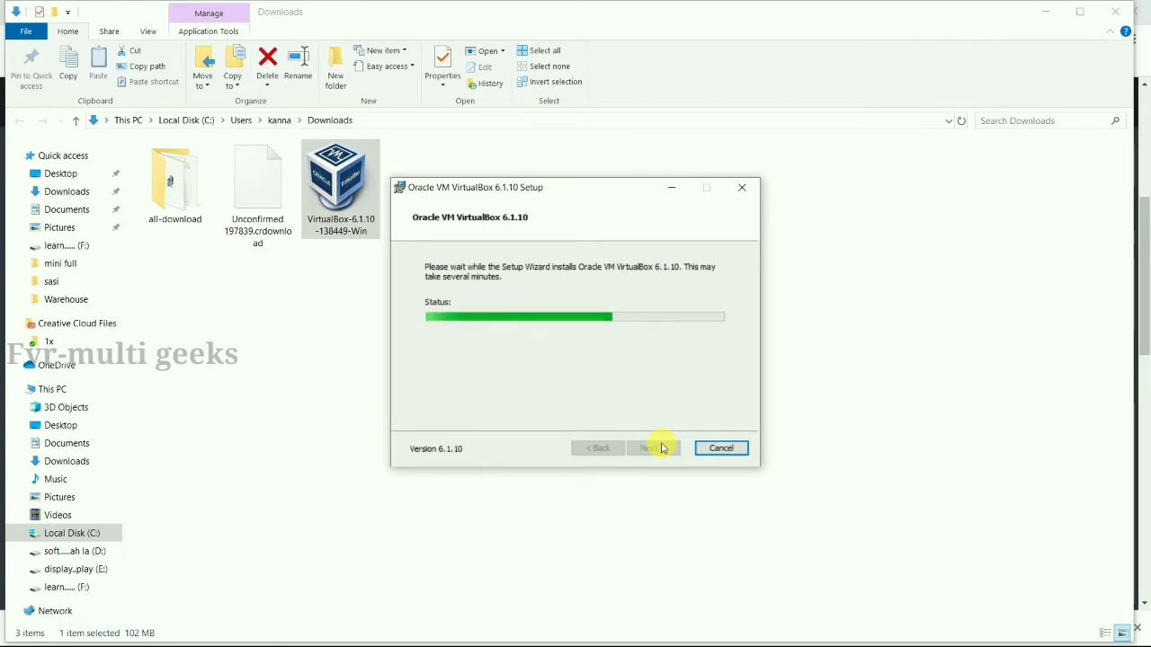
click(649, 332)
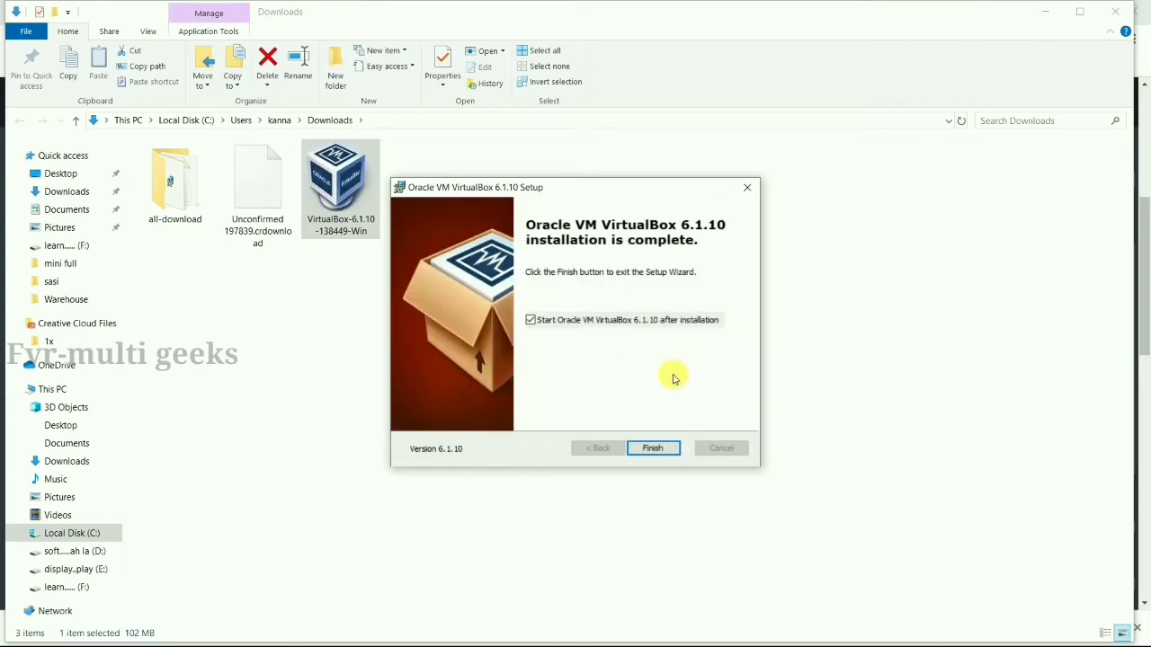
click(654, 449)
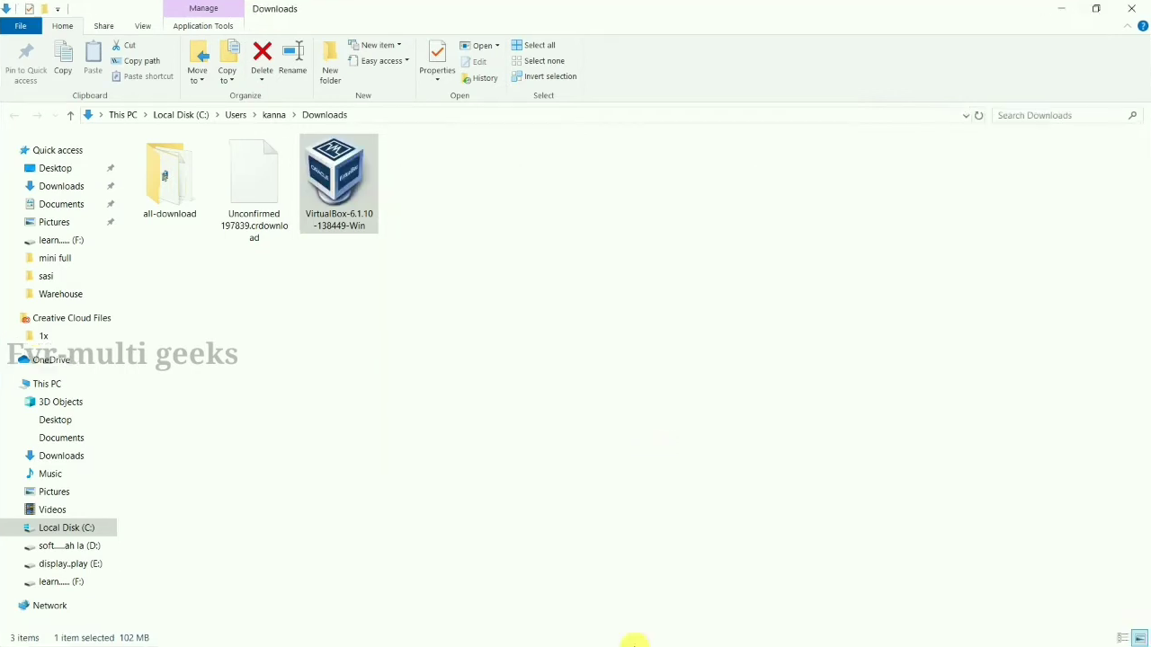
Bring VirtualBox Manager forward and start a new virtual machine
key(super)
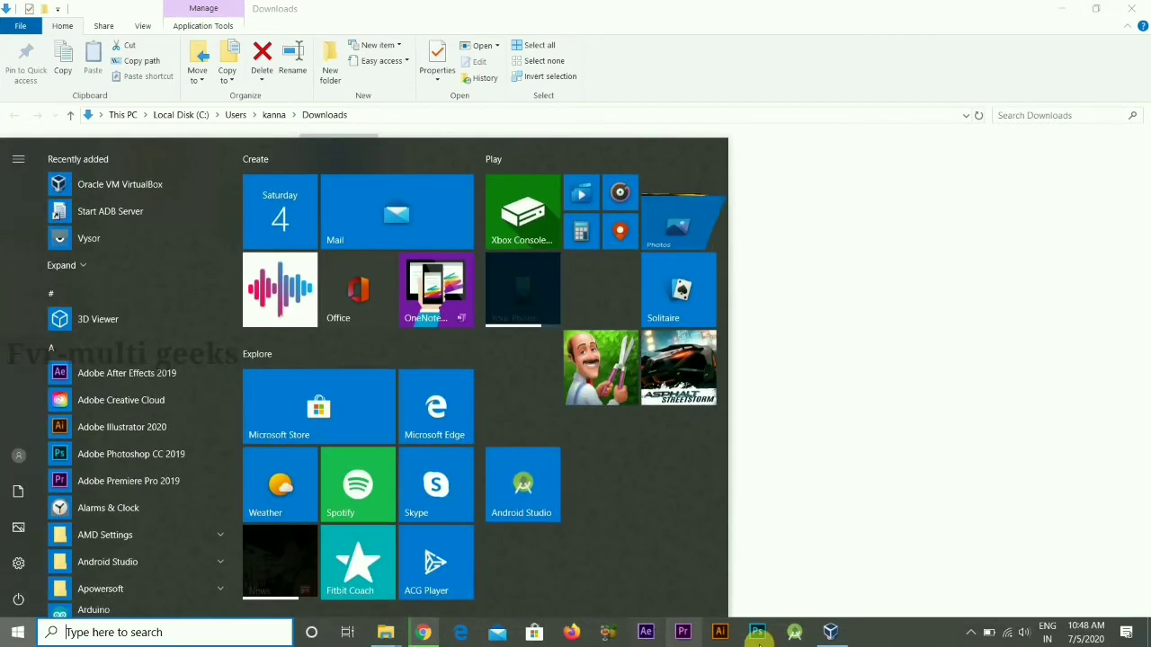
click(818, 635)
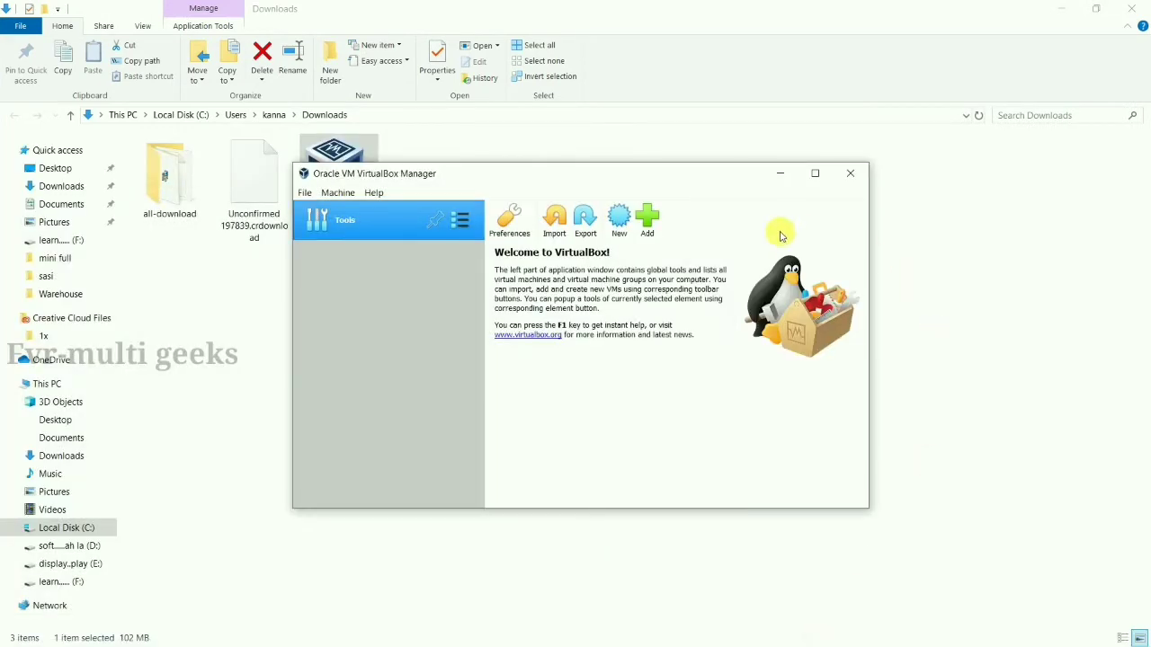
click(620, 227)
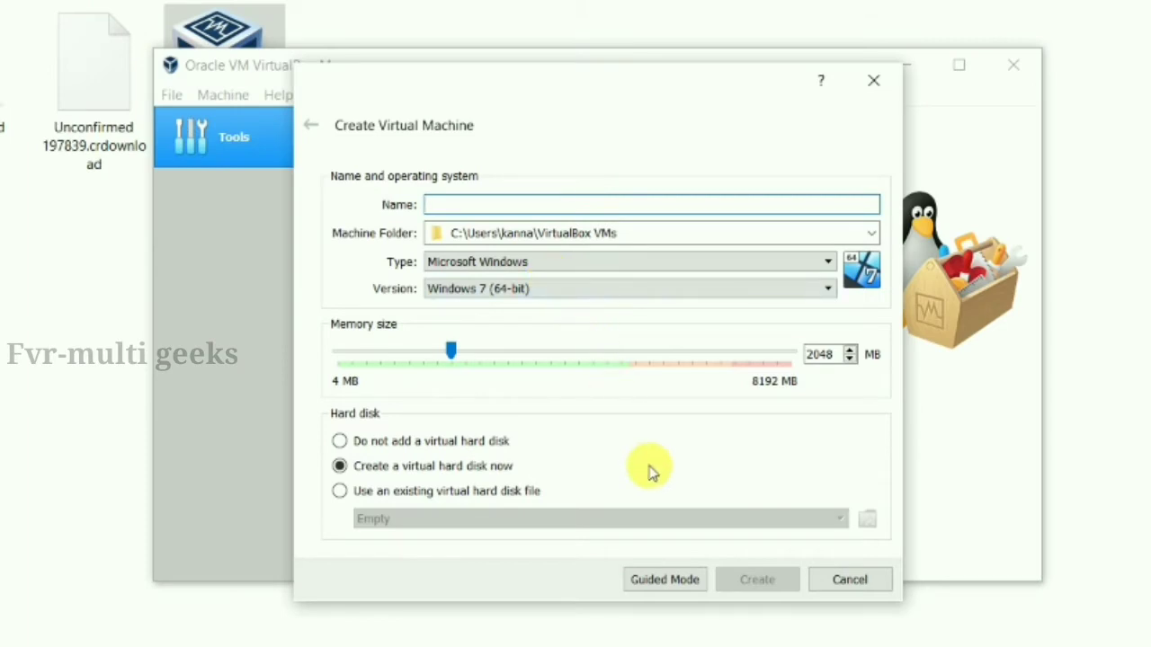
Name the new VM 'parrot-os' in the full form view
click(664, 583)
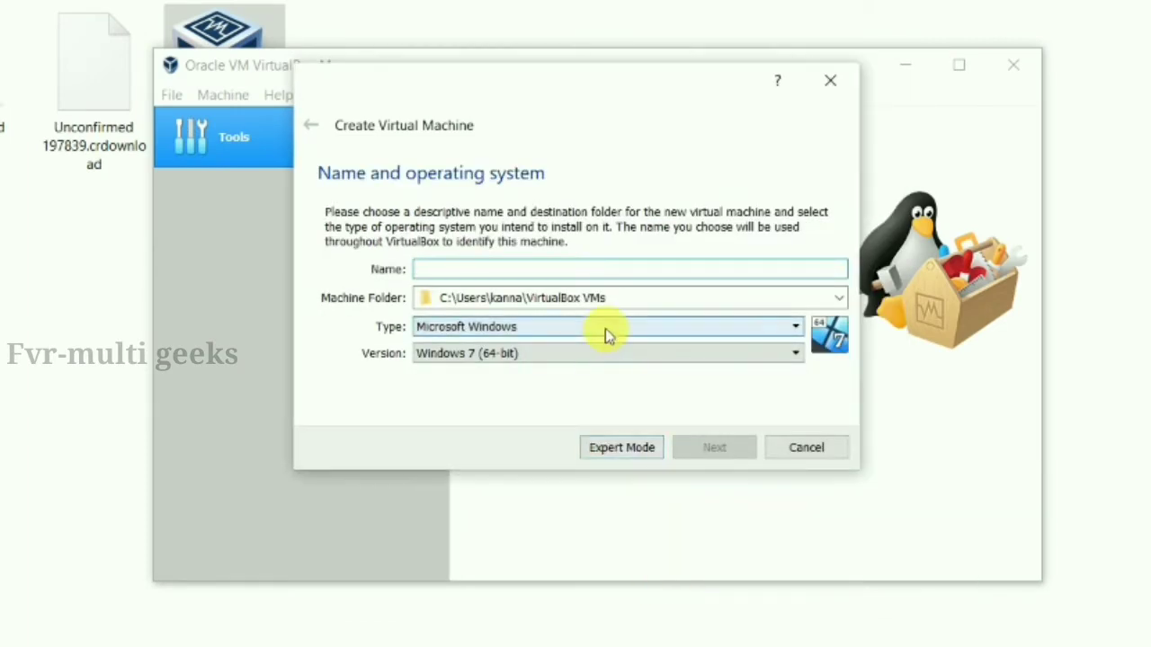
click(612, 453)
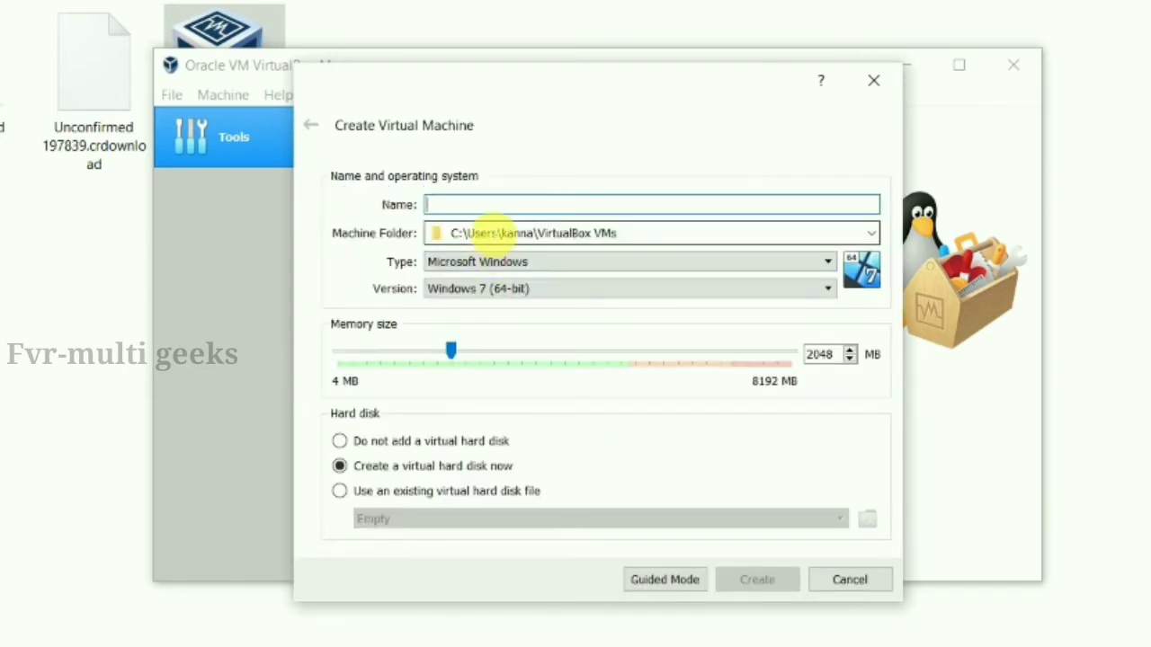
text(parro)
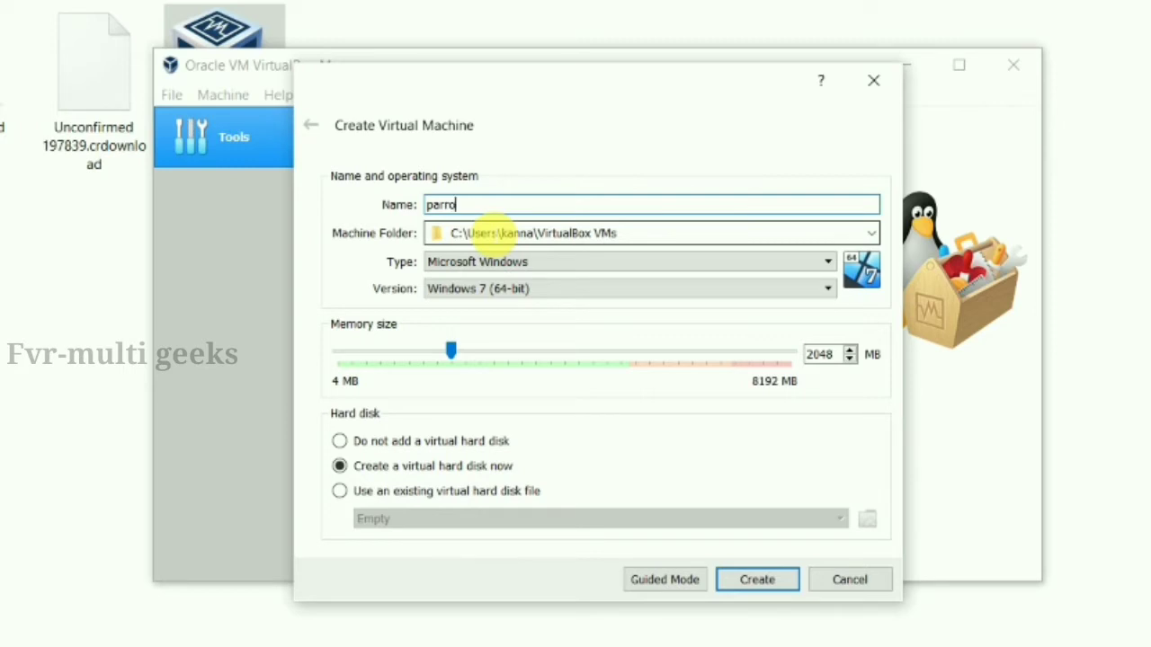
text(t-os)
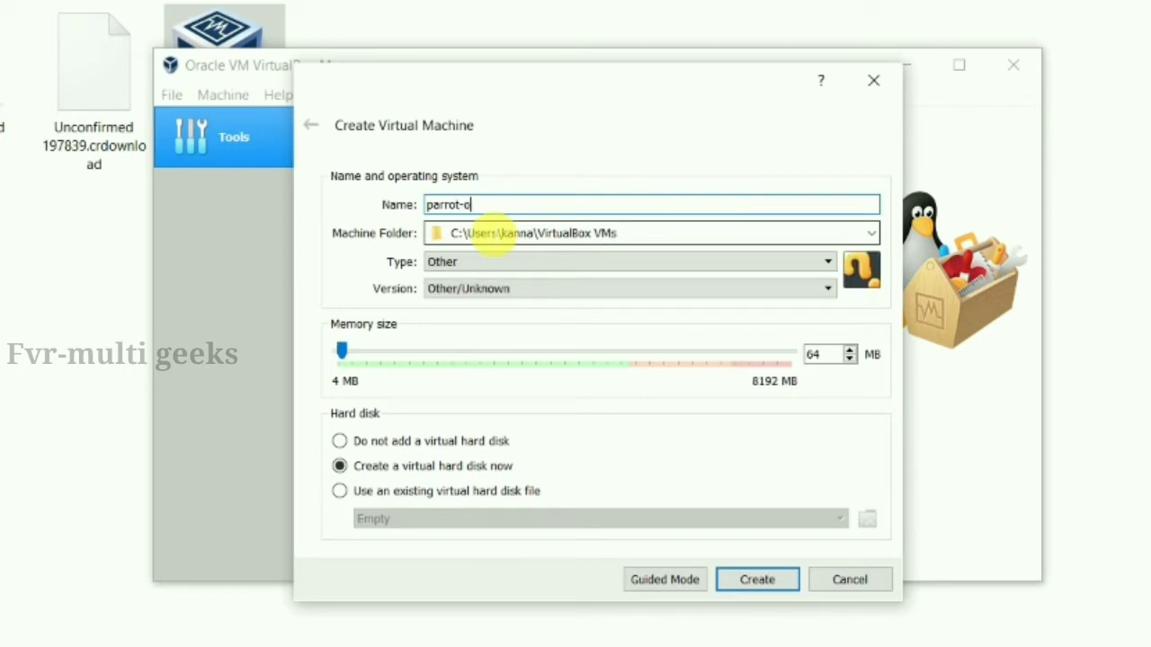
key(BackSpace)
text(s)
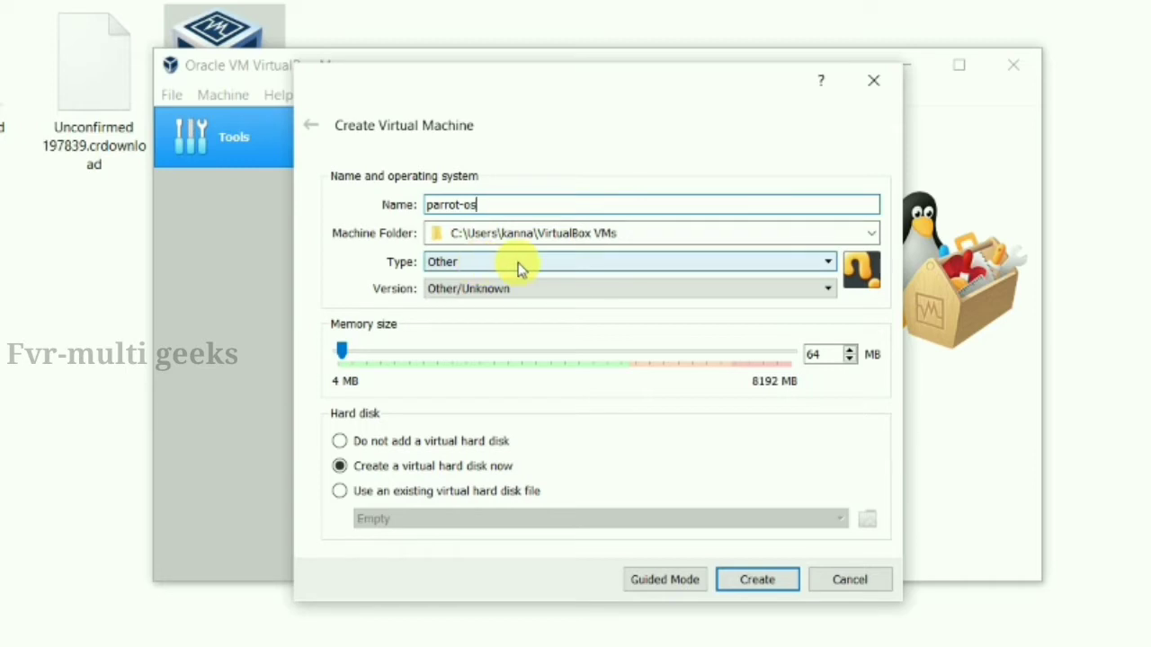
Set type Linux and version Debian (64-bit), keep 1024 MB memory, and create the VM
click(517, 265)
click(465, 296)
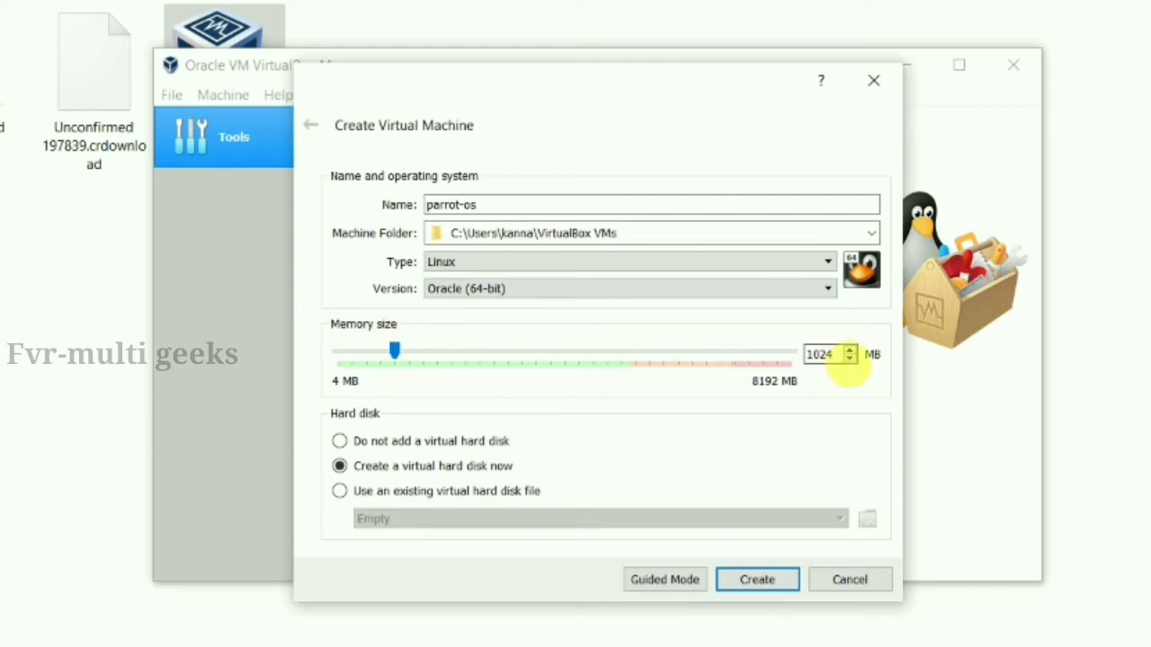
click(824, 289)
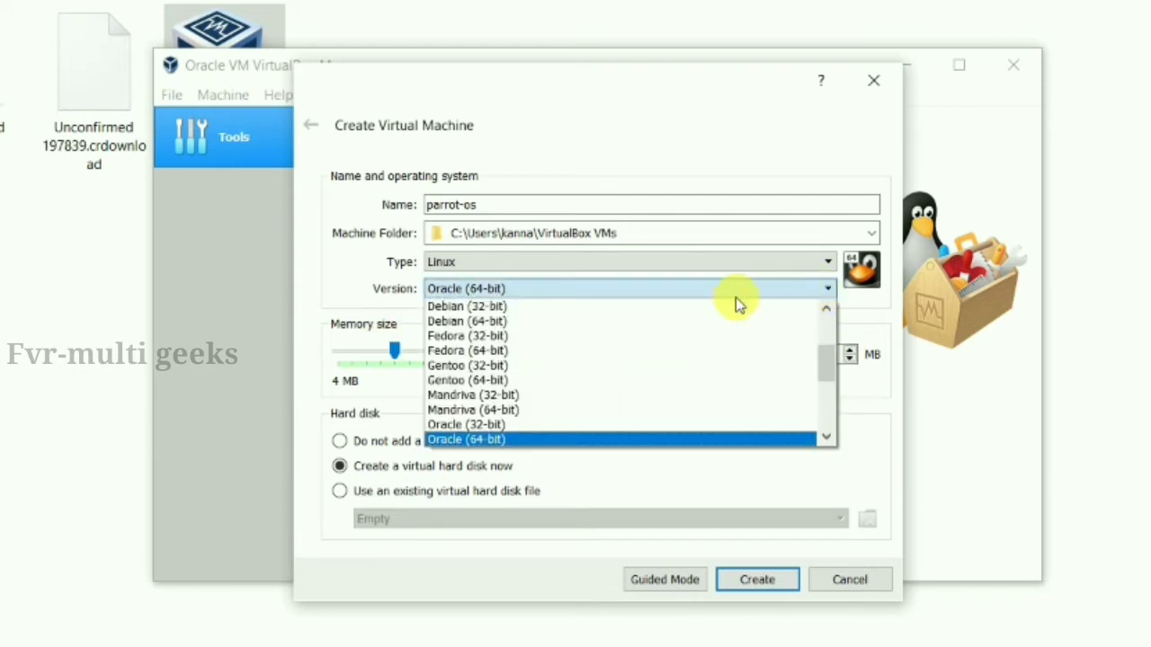
click(644, 322)
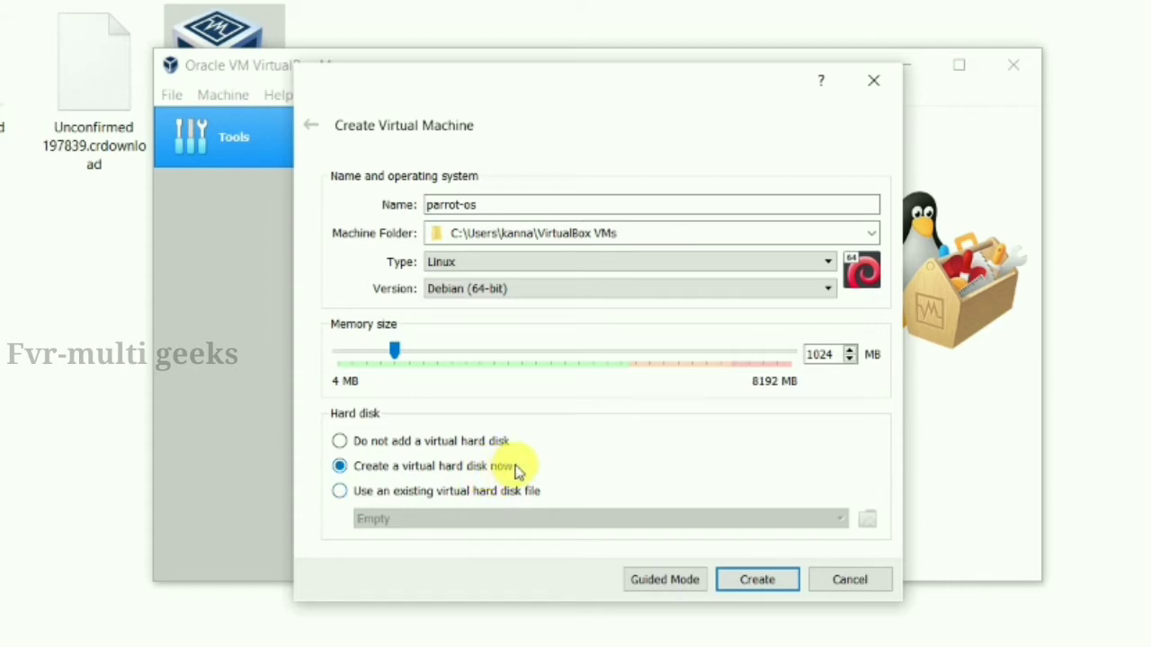
click(757, 580)
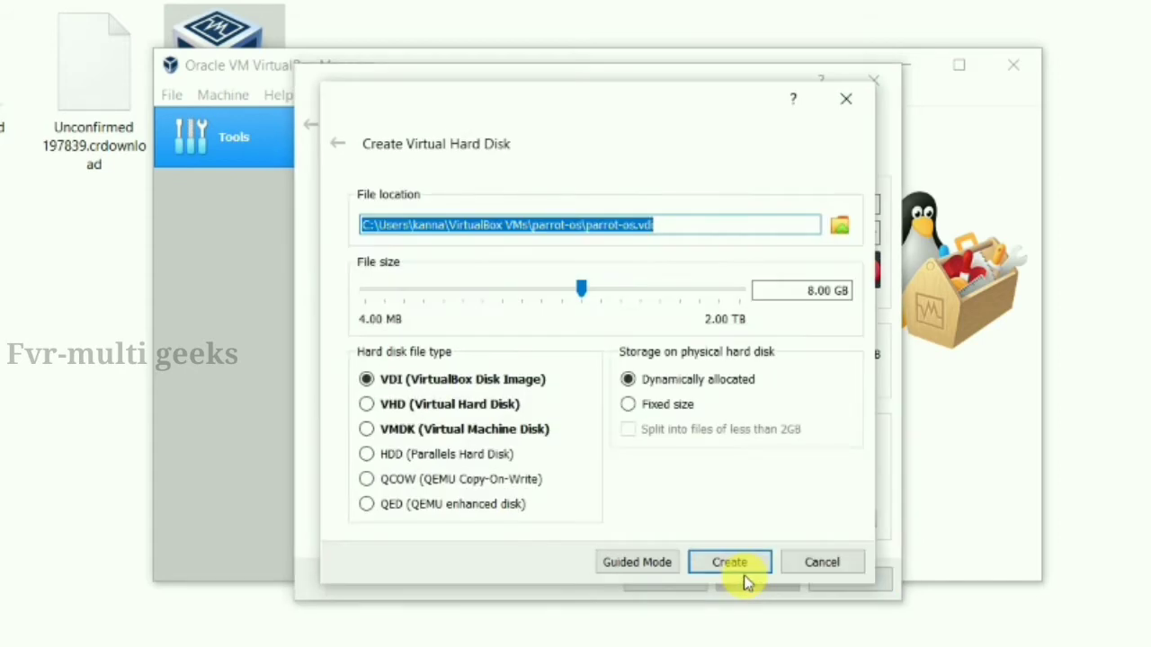
Create a 30.42 GB dynamically allocated VDI disk, parrot-os.vdi
click(701, 224)
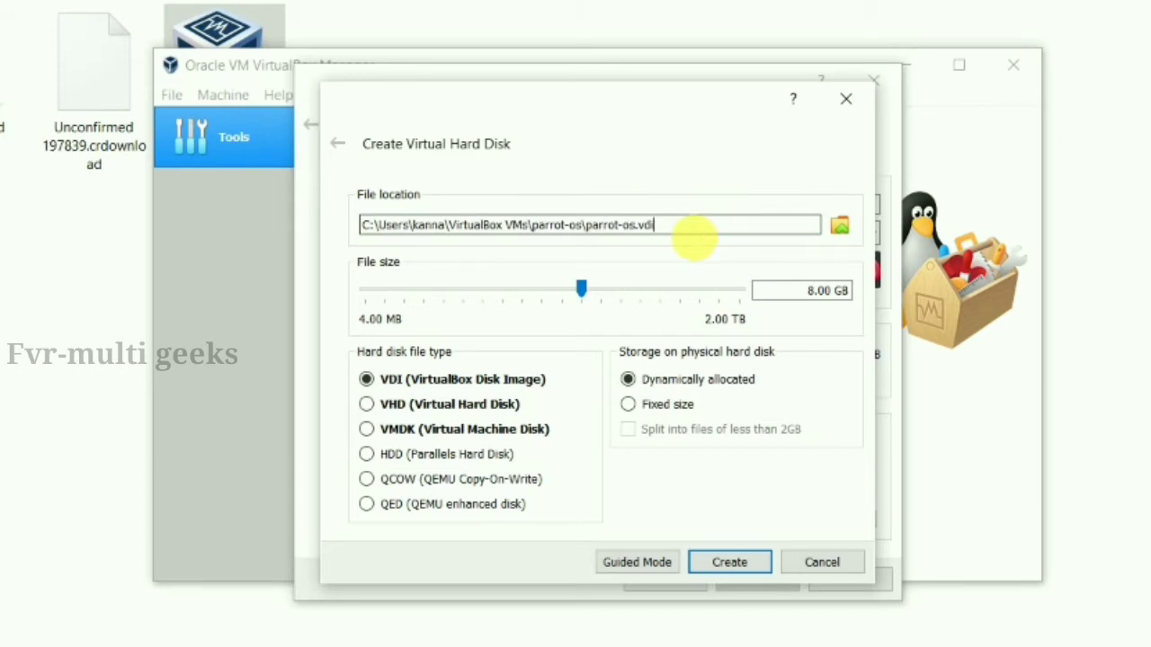
mouse_move(621, 296)
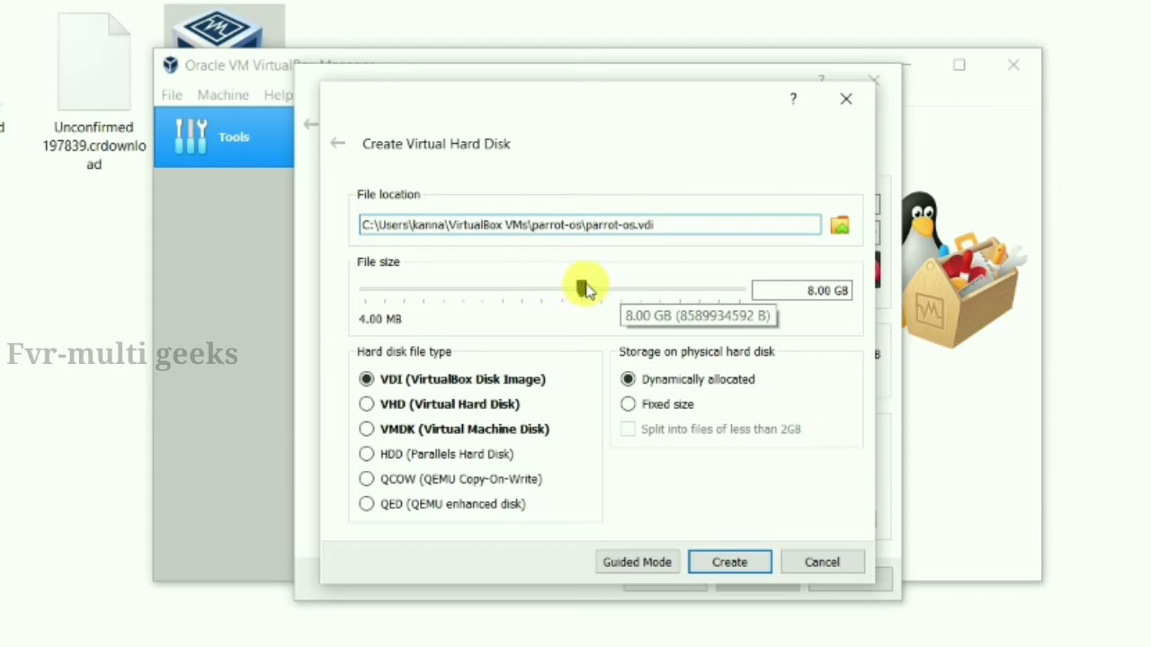
drag(585, 287, 684, 297)
drag(656, 296, 617, 288)
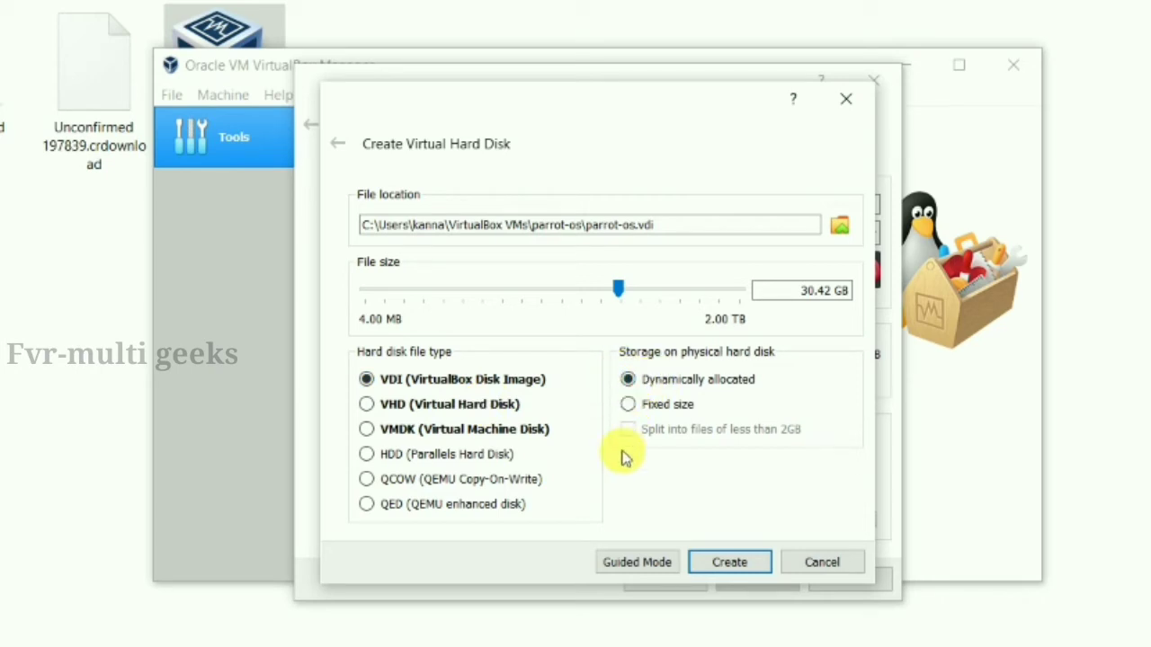
click(729, 562)
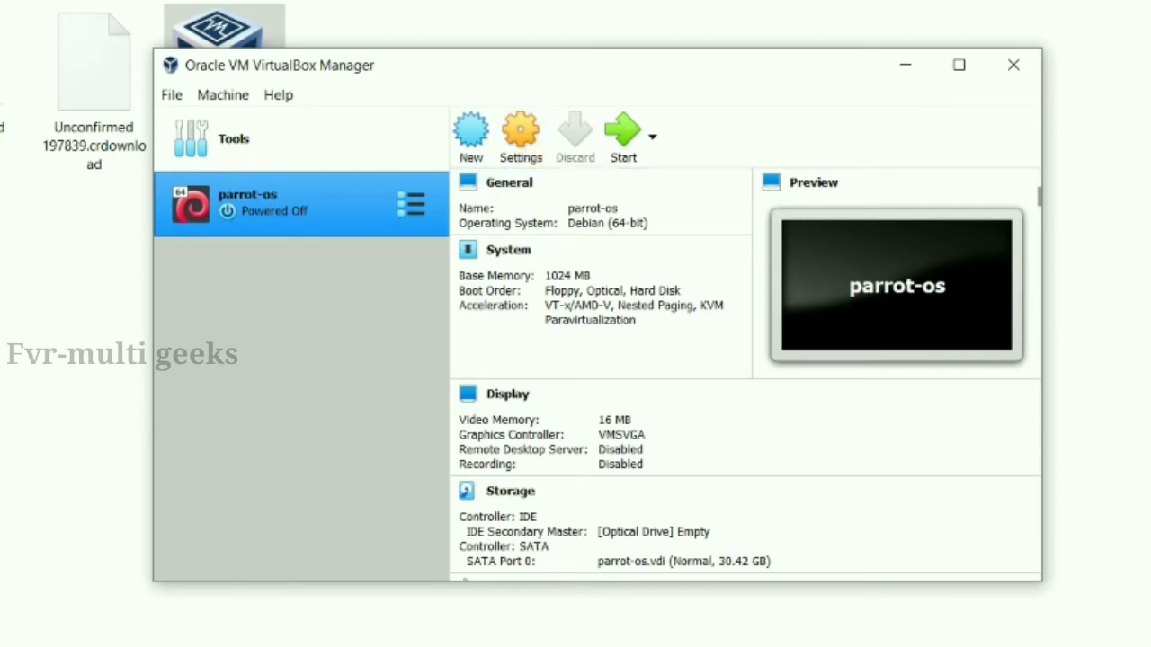
Show the finished 3.72 GB Parrot-security-4.9.1_x64 ISO in Downloads, then return to VirtualBox Manager
key(super)
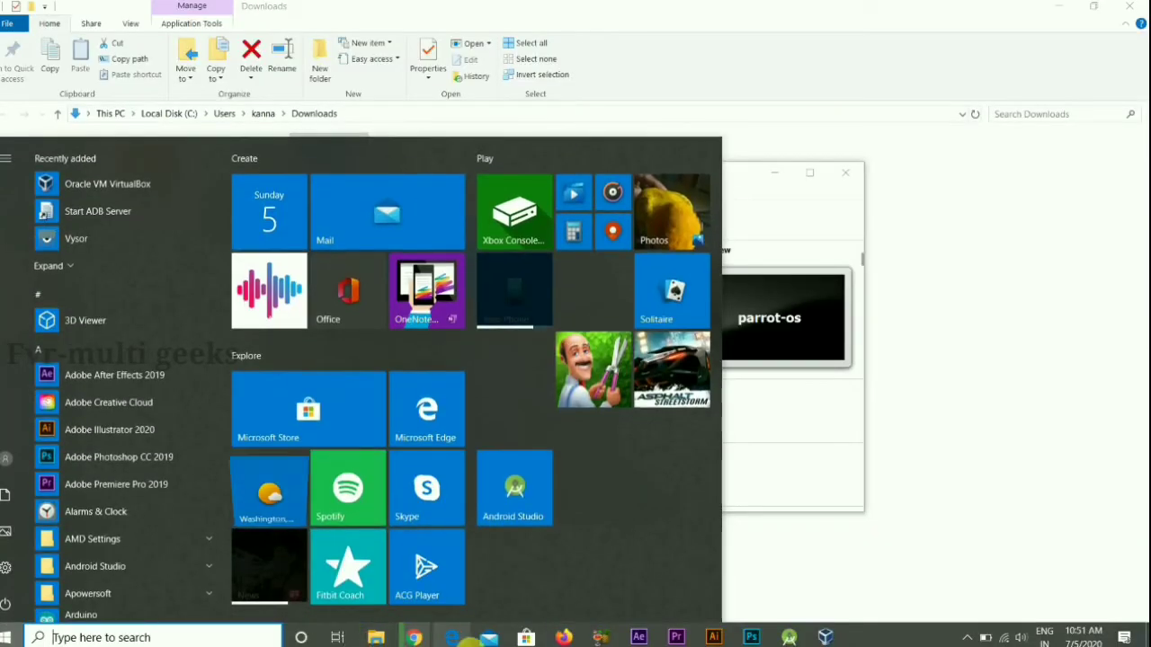
click(414, 638)
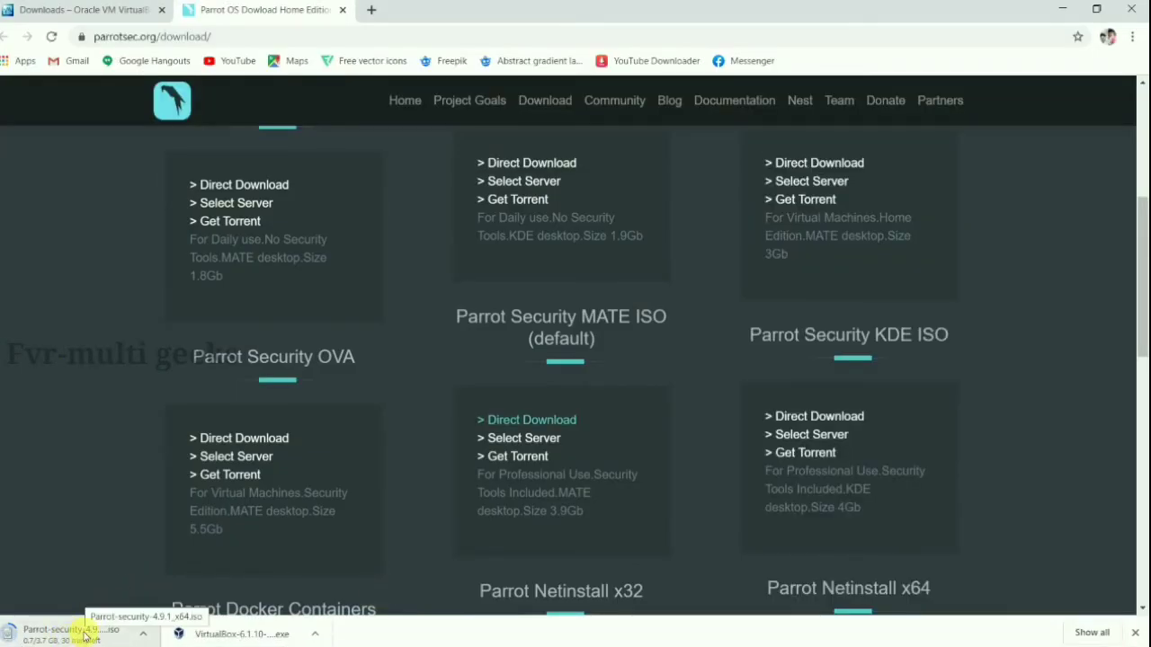
click(142, 634)
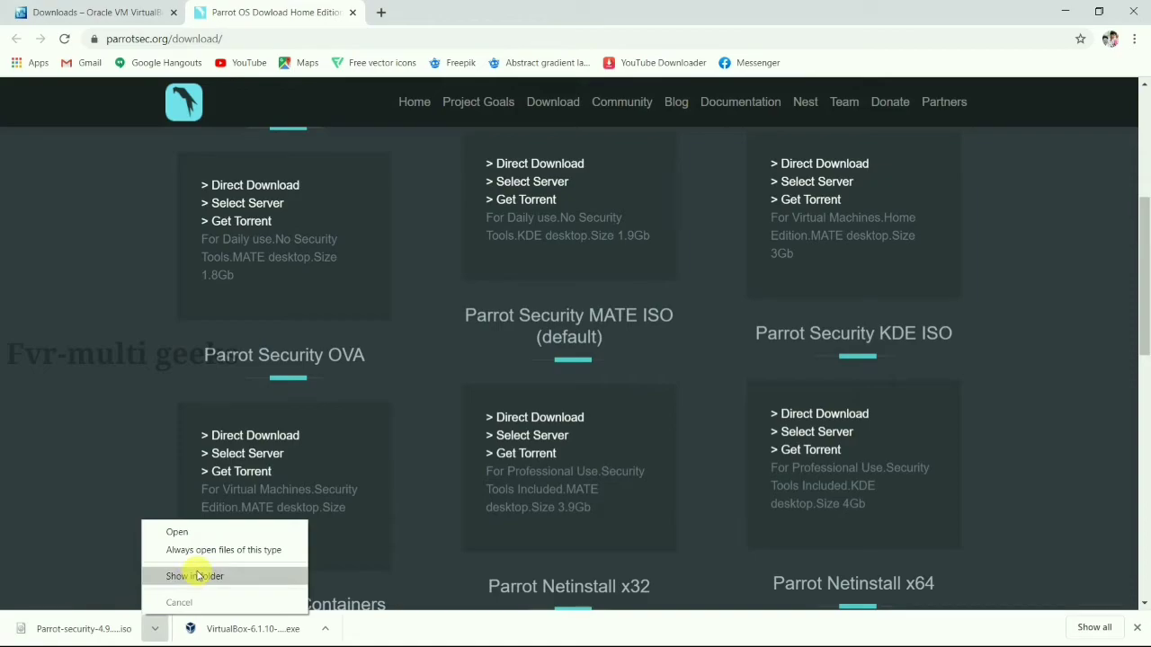
click(196, 576)
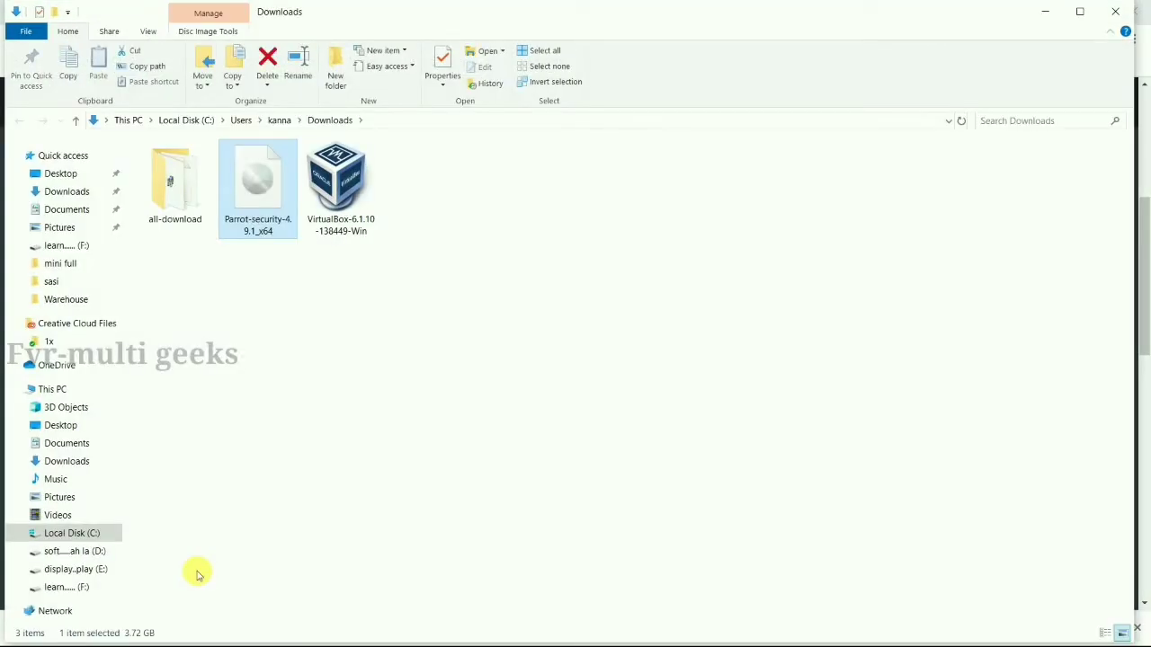
click(365, 358)
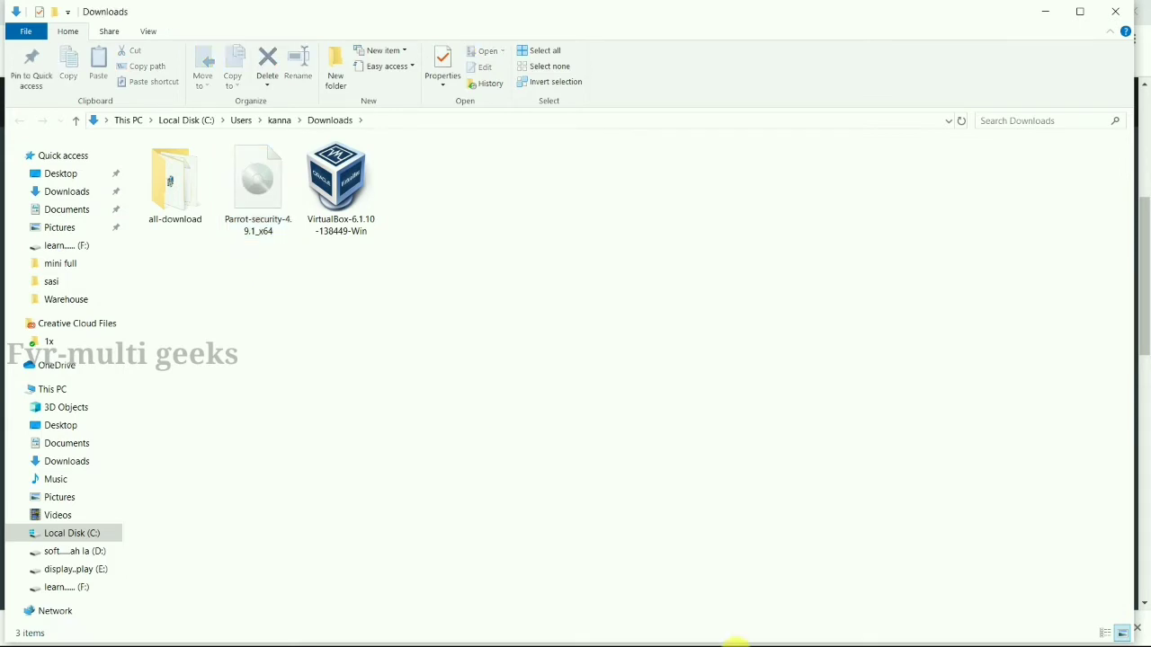
click(735, 642)
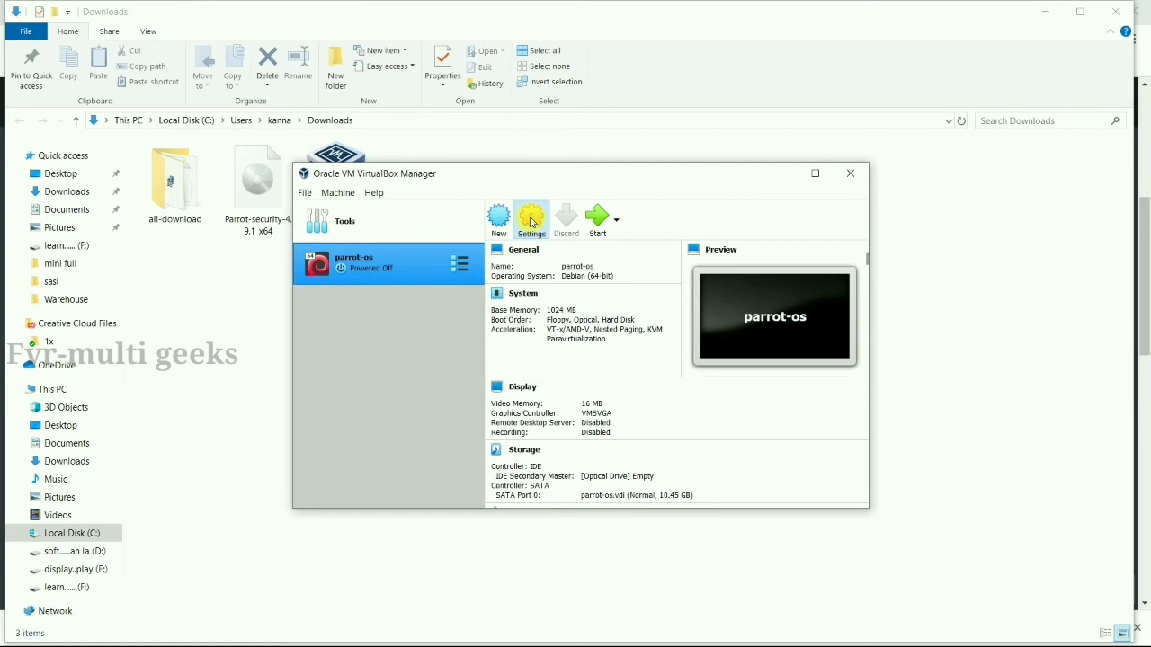
Open parrot-os Storage settings and select the empty optical drive on IDE Secondary Master
click(532, 221)
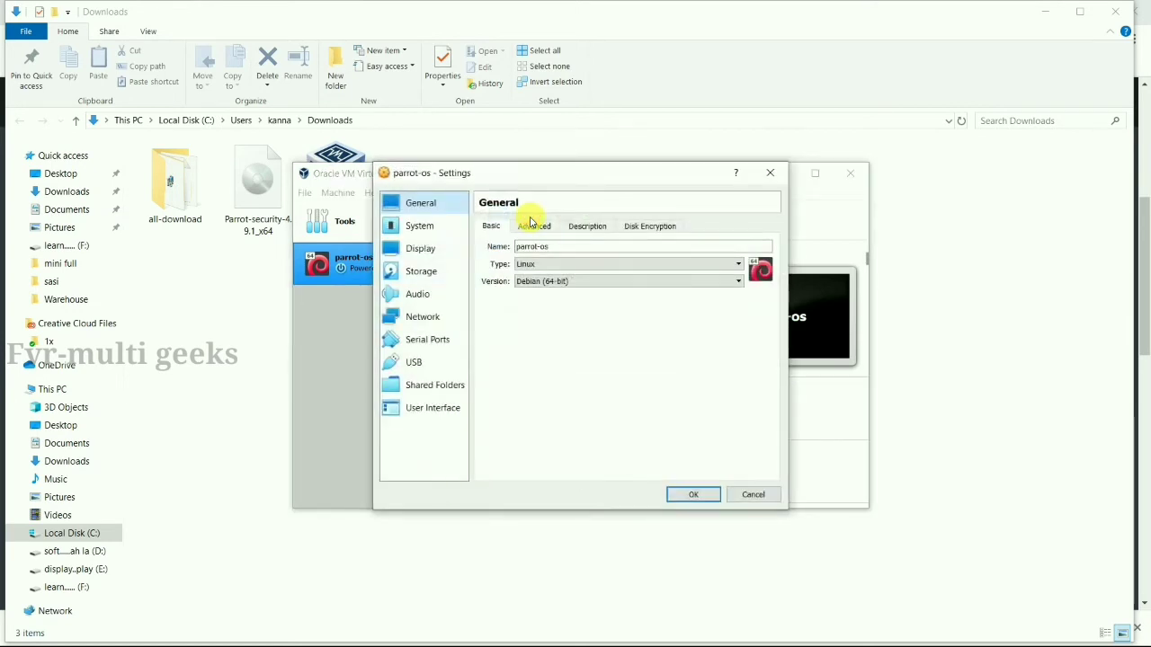
click(444, 278)
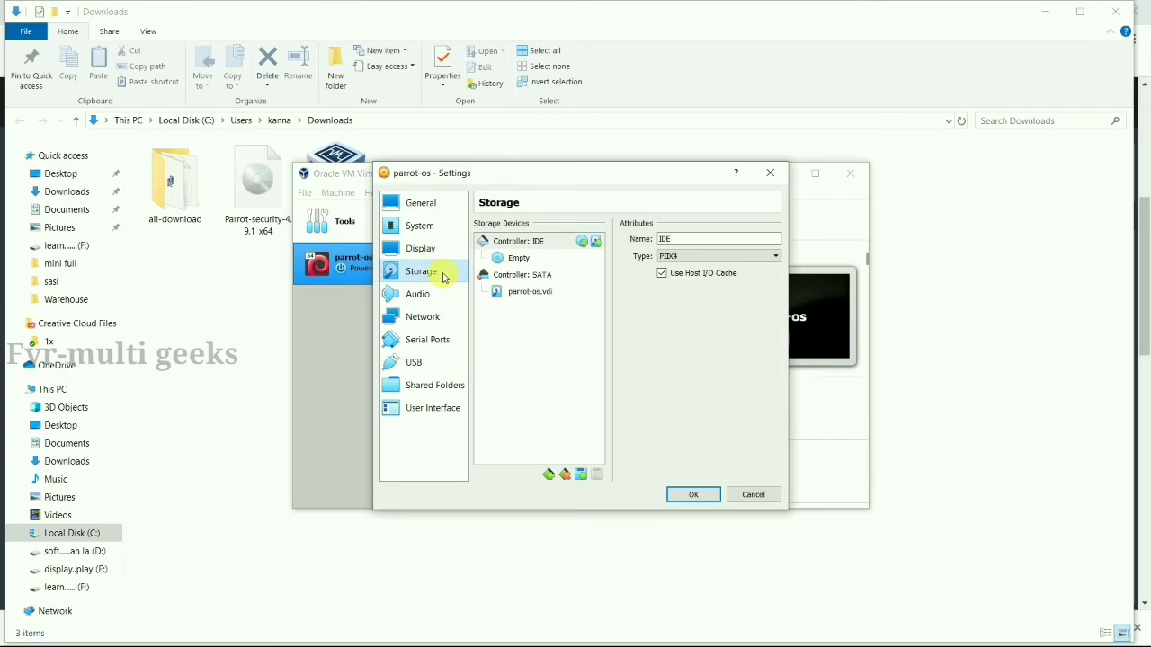
click(520, 259)
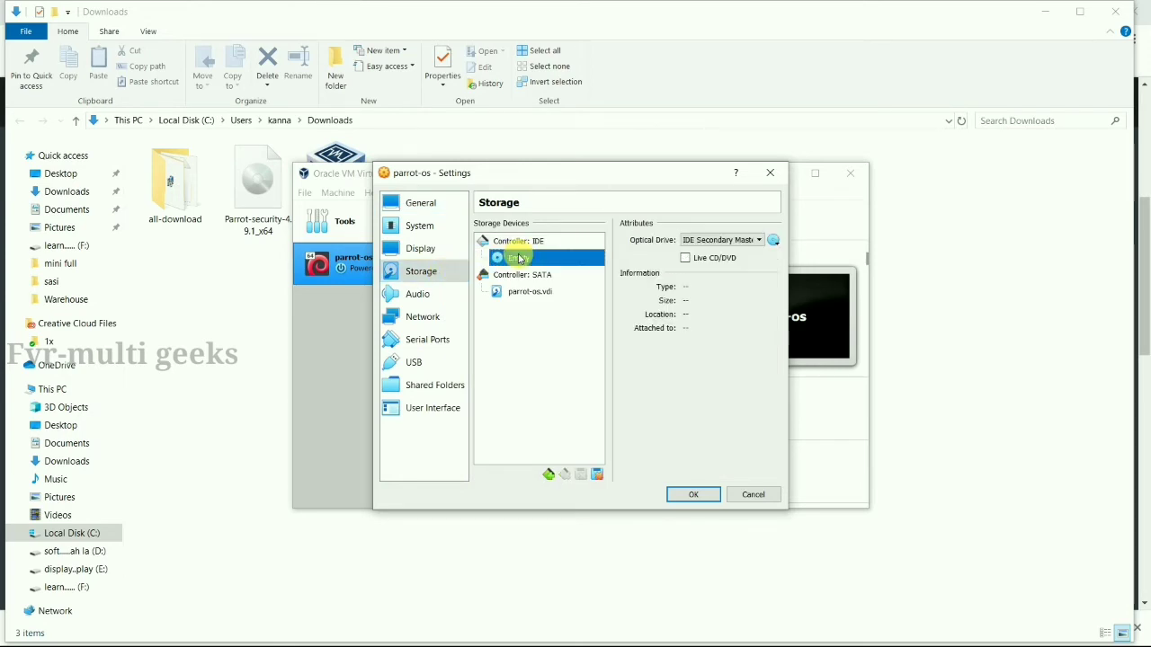
click(758, 241)
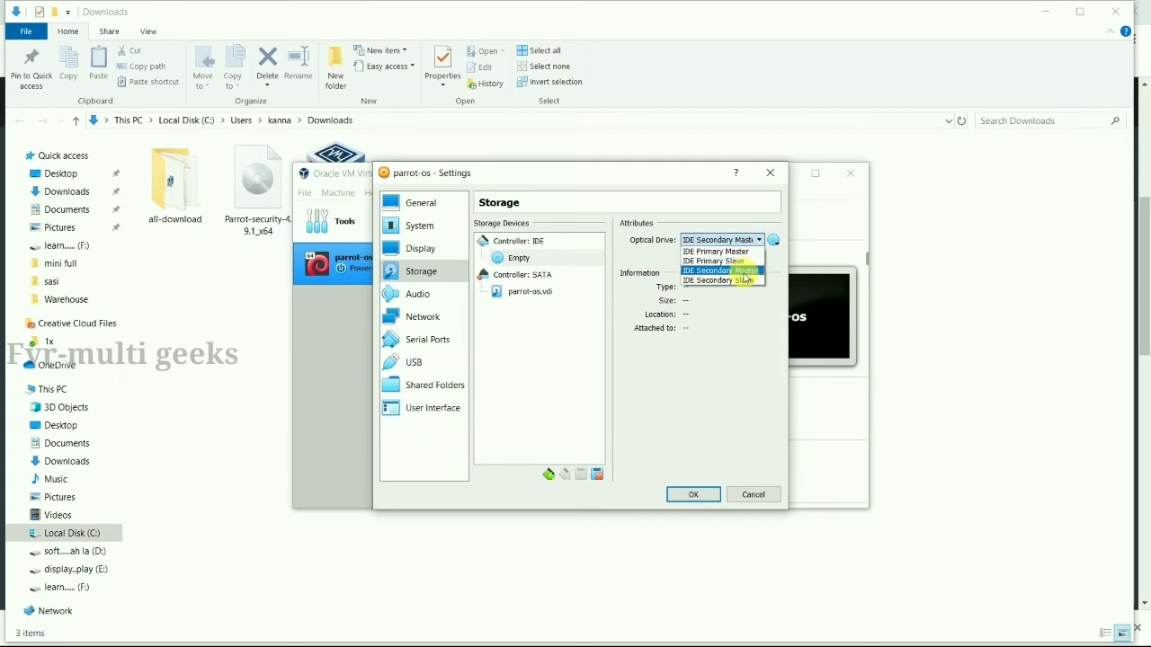
click(746, 272)
Attach Parrot-security-4.9.1_x64.iso to the optical drive and save the settings
click(773, 240)
click(803, 260)
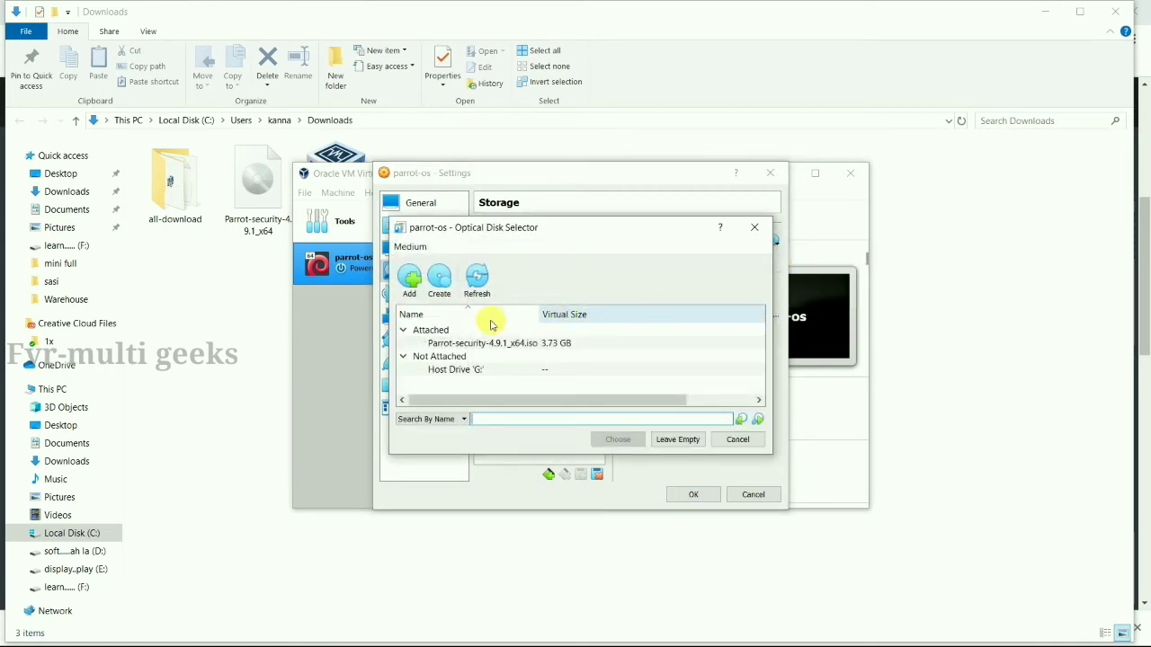
click(414, 287)
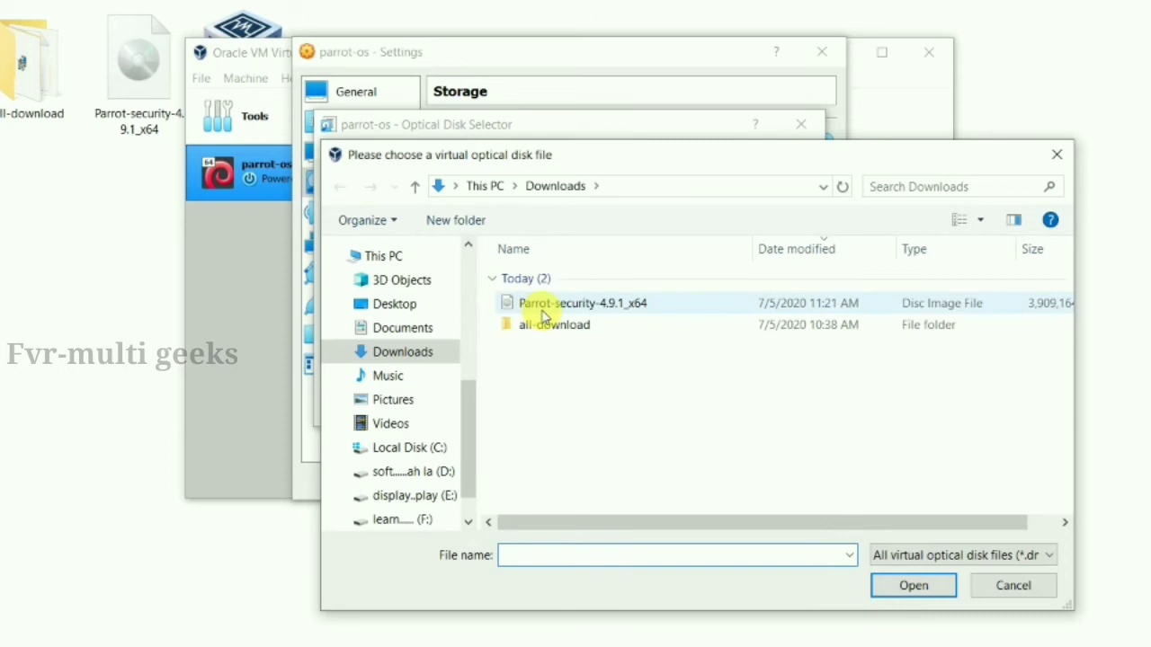
click(545, 310)
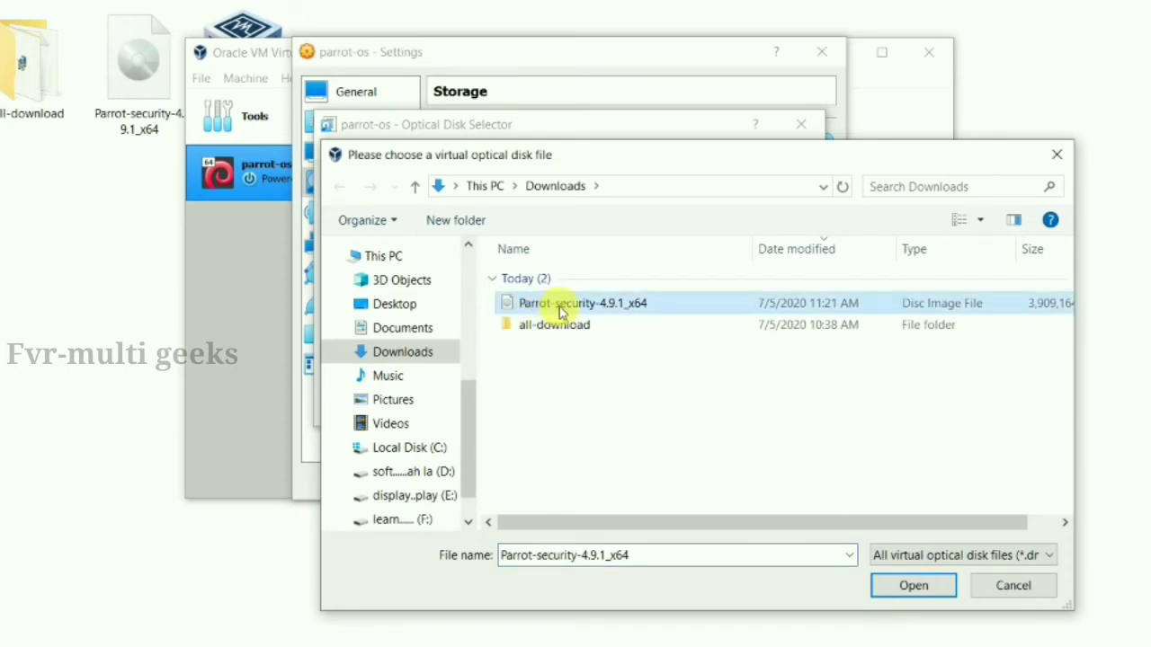
click(920, 591)
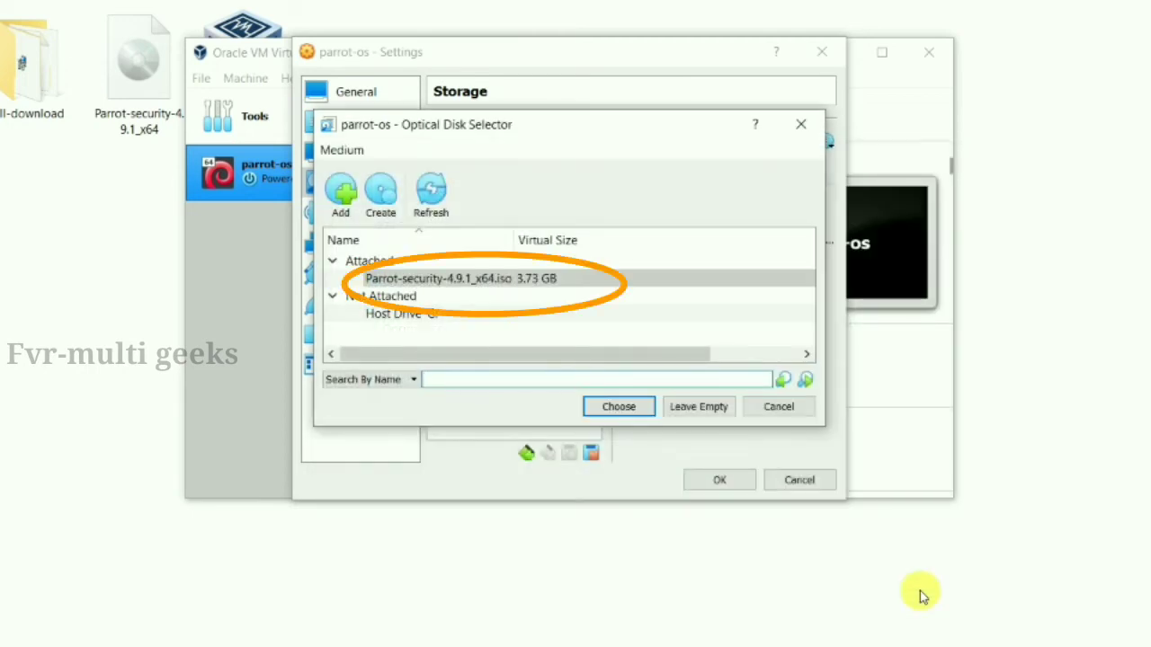
click(624, 407)
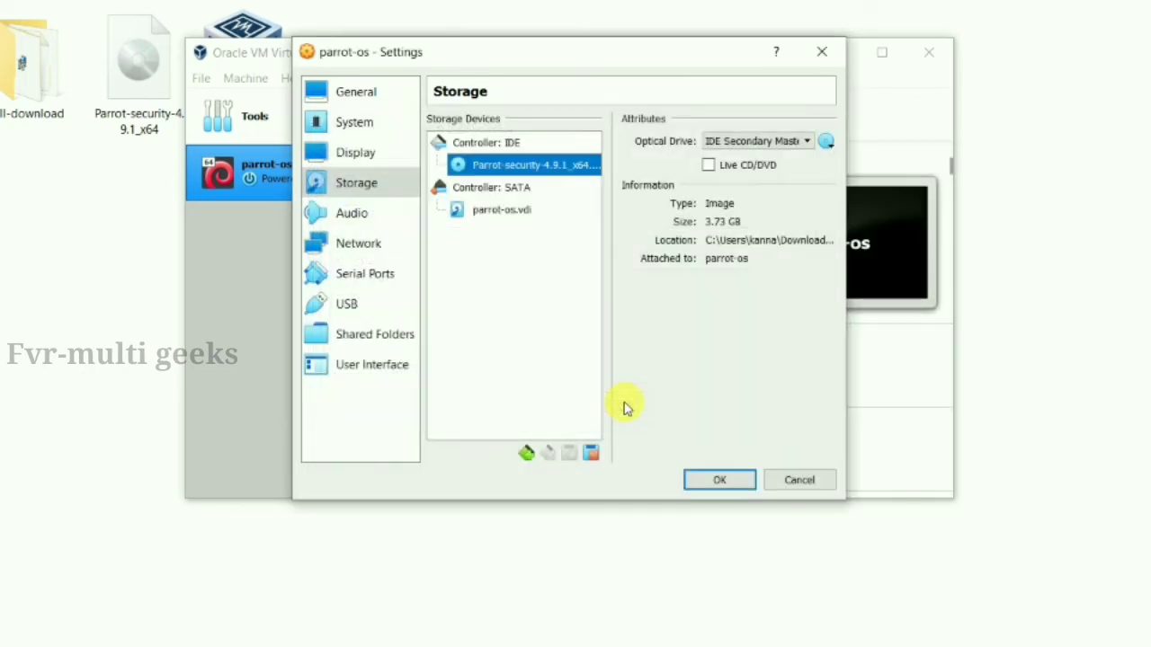
click(717, 480)
Start parrot-os, choose 'Install with GTK GUI' from the boot menu, and dismiss the auto-capture notice
double_click(341, 182)
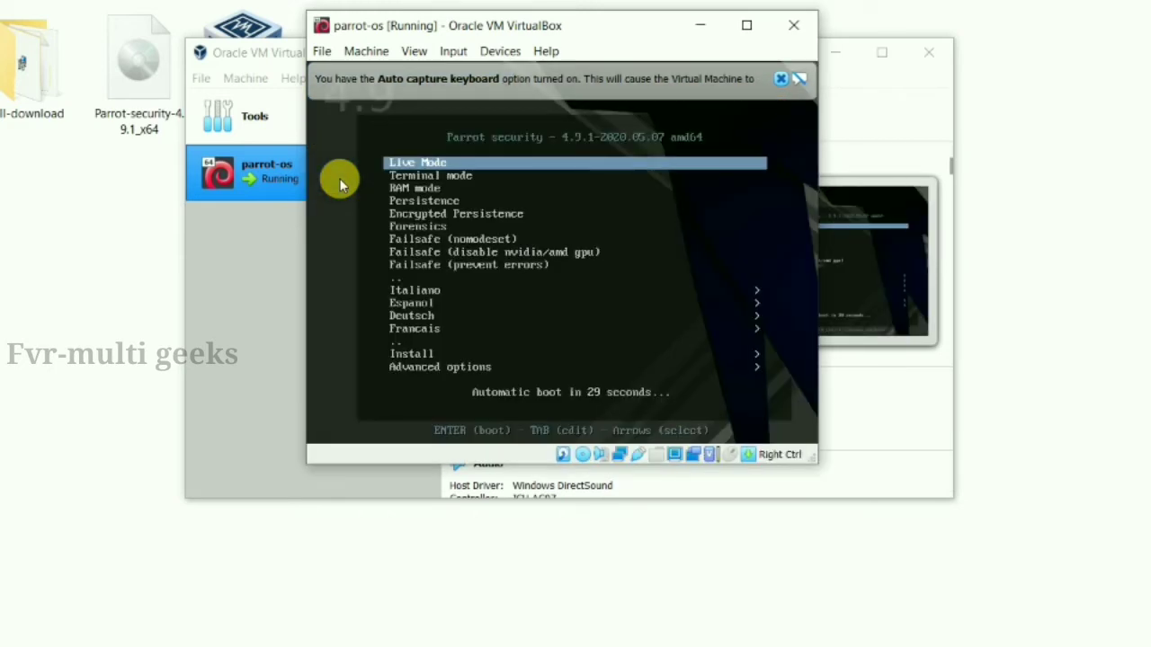
key(Down)
key(Down)
key(Down)
key(Down)
key(Down)
key(Down)
key(Down)
key(Down)
key(Down)
key(Down)
key(Down)
key(Down)
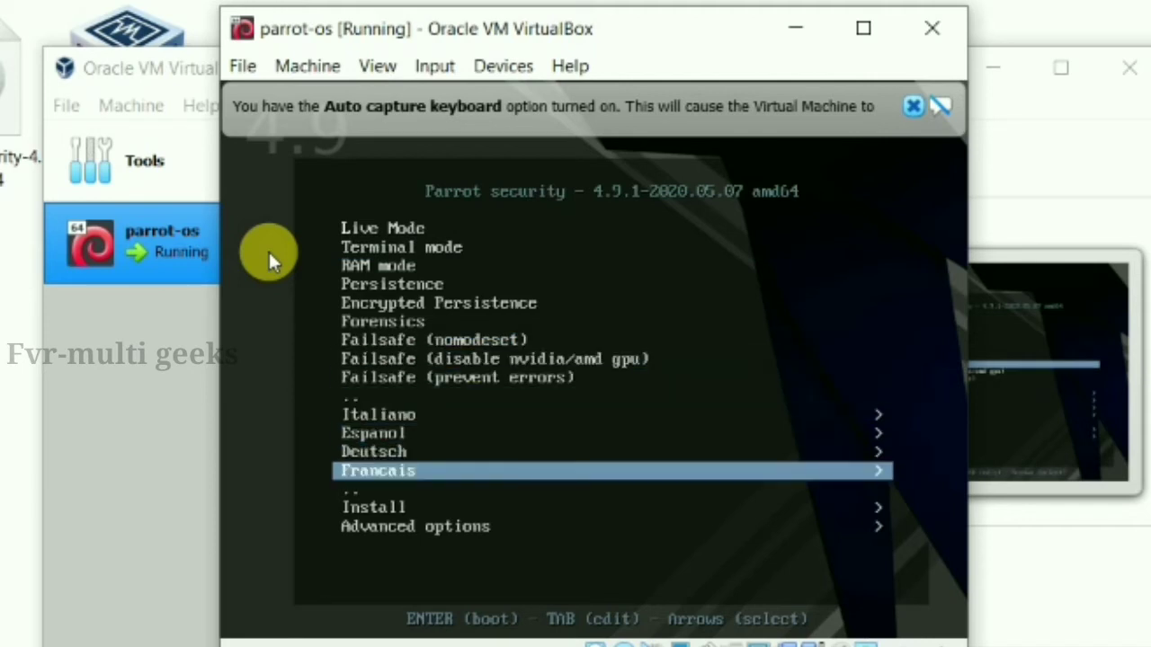
key(Down)
key(Down)
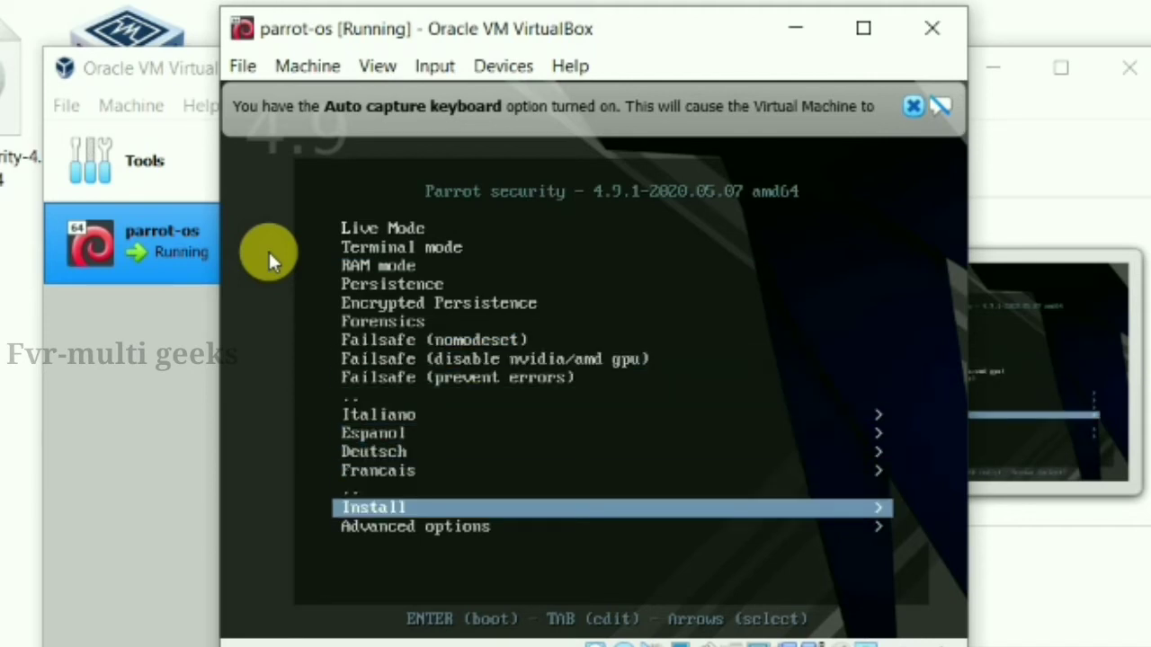
key(Return)
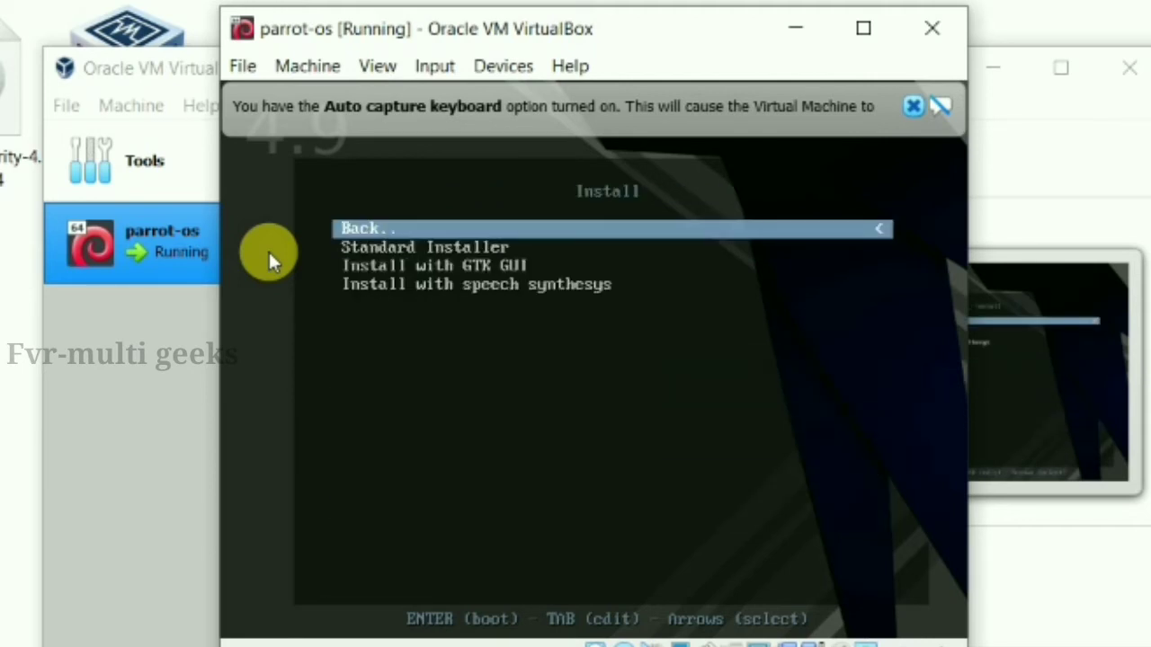
key(Down)
key(Down)
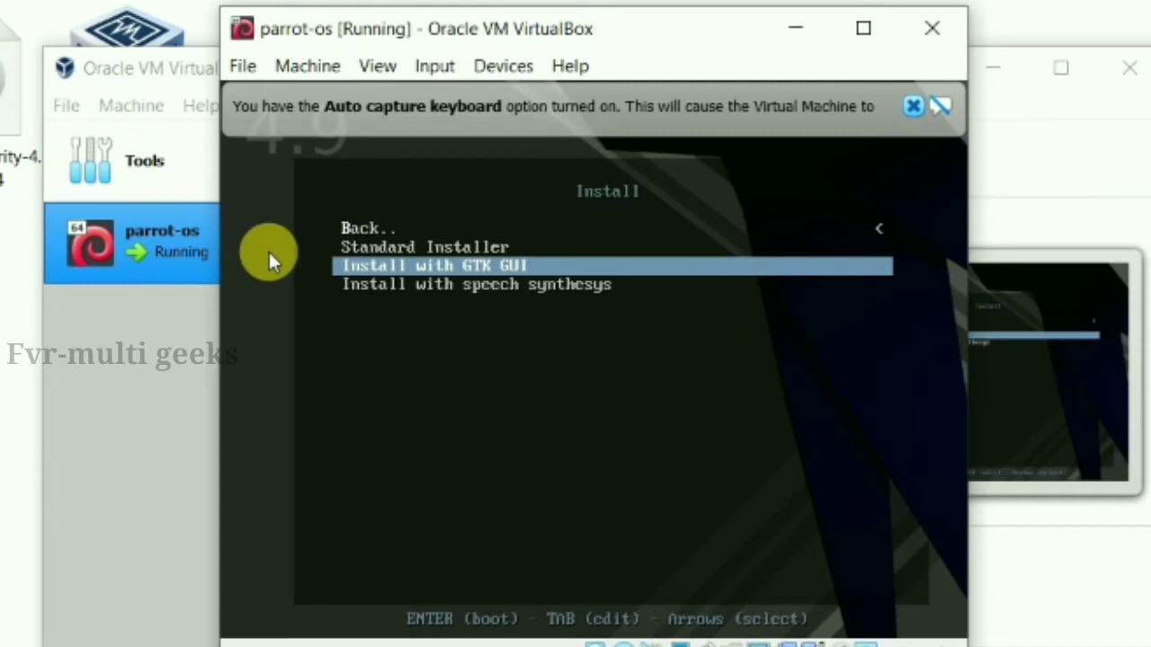
key(Return)
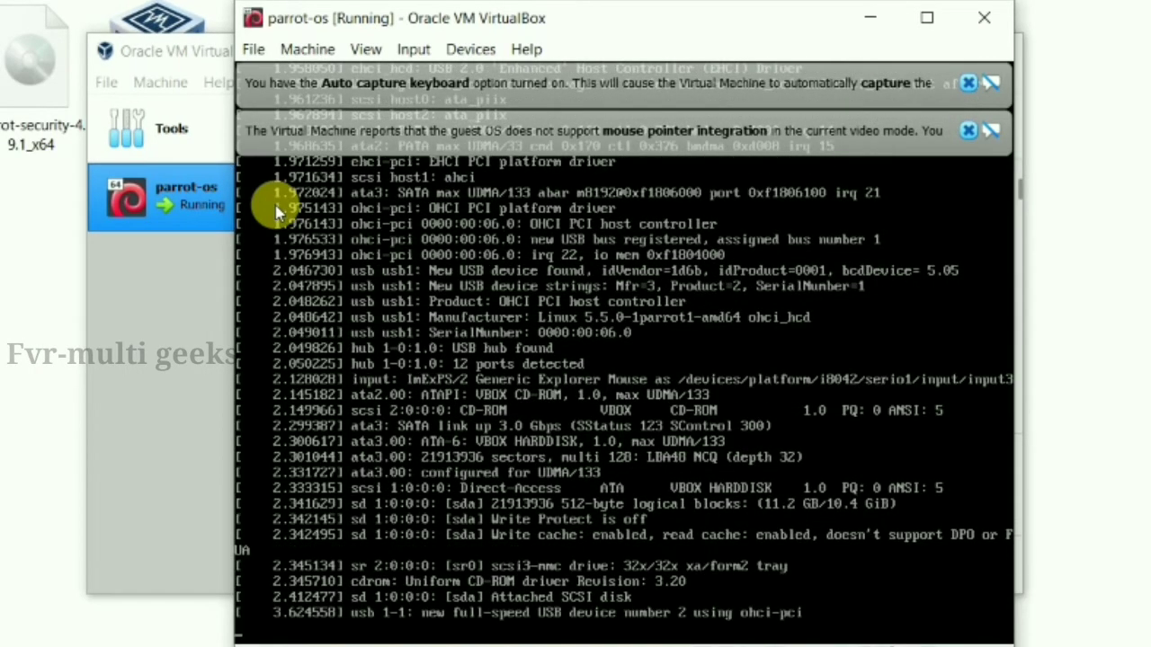
click(968, 84)
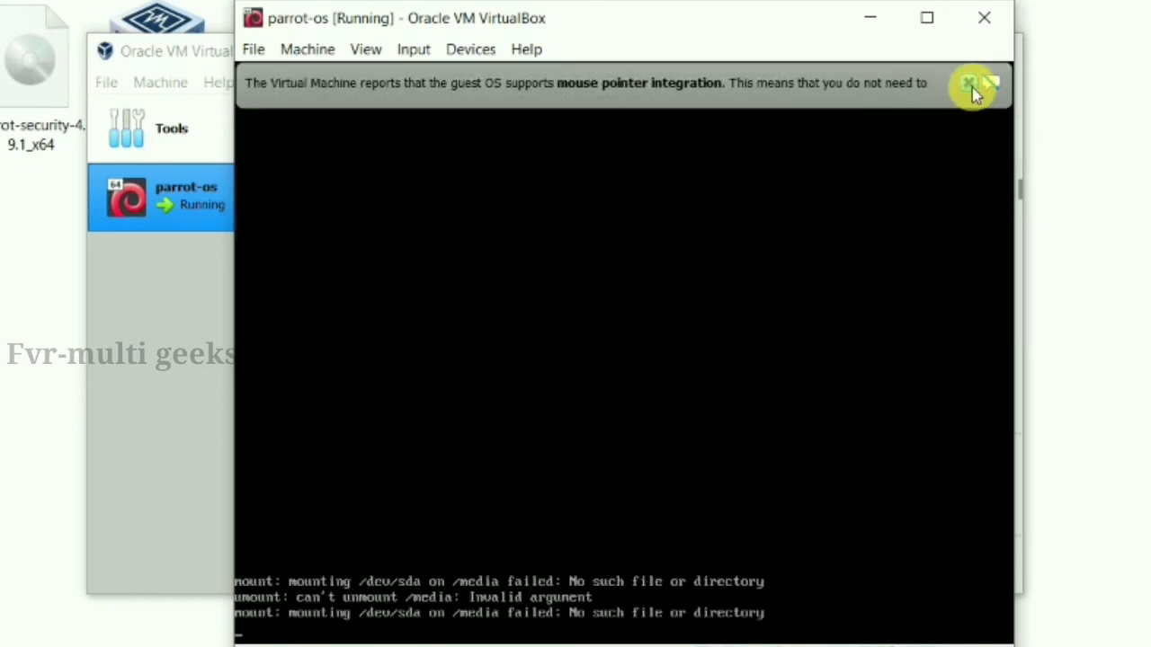
Dismiss the mouse integration notice and keep English, United States and American English as language, location and keymap
click(969, 84)
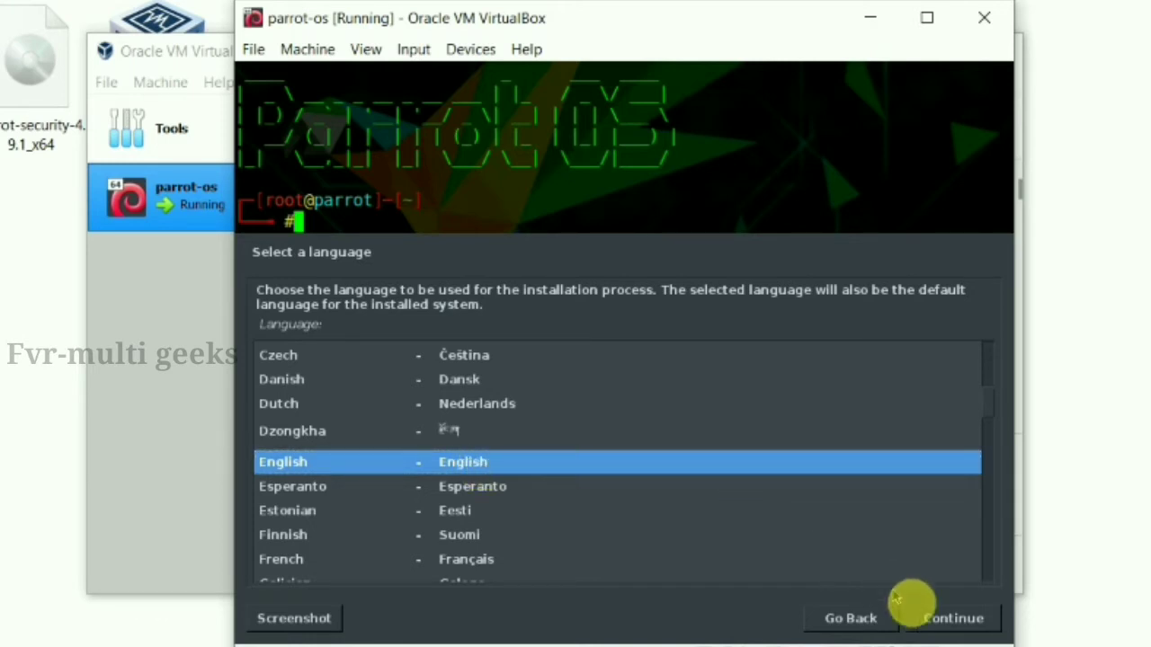
click(943, 617)
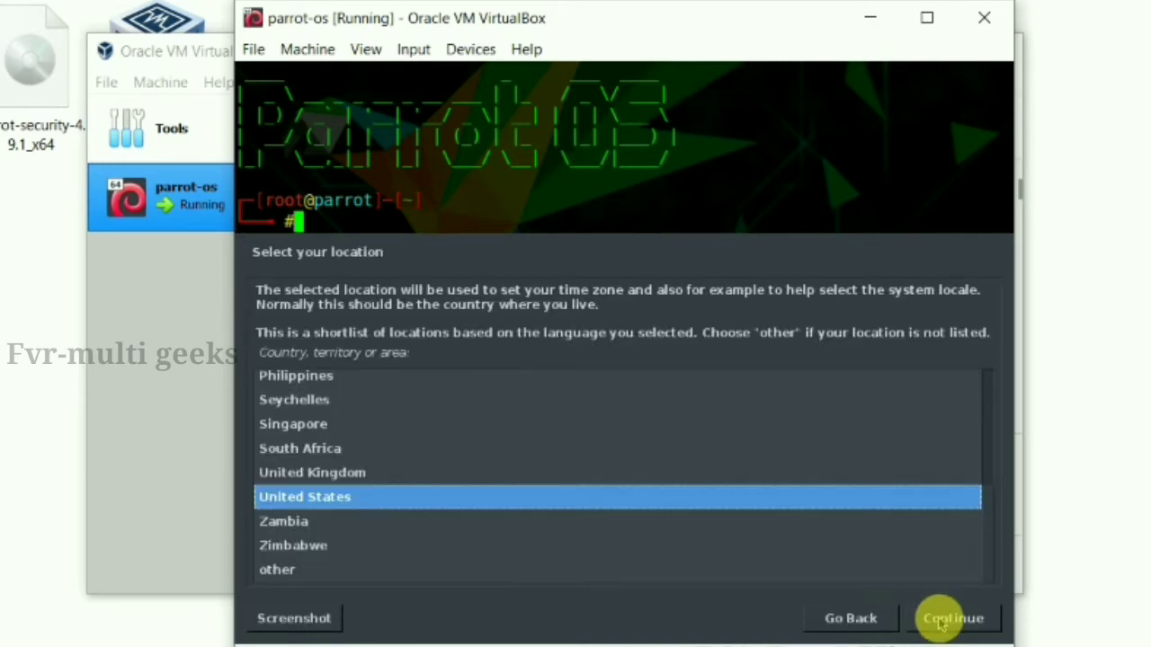
click(952, 618)
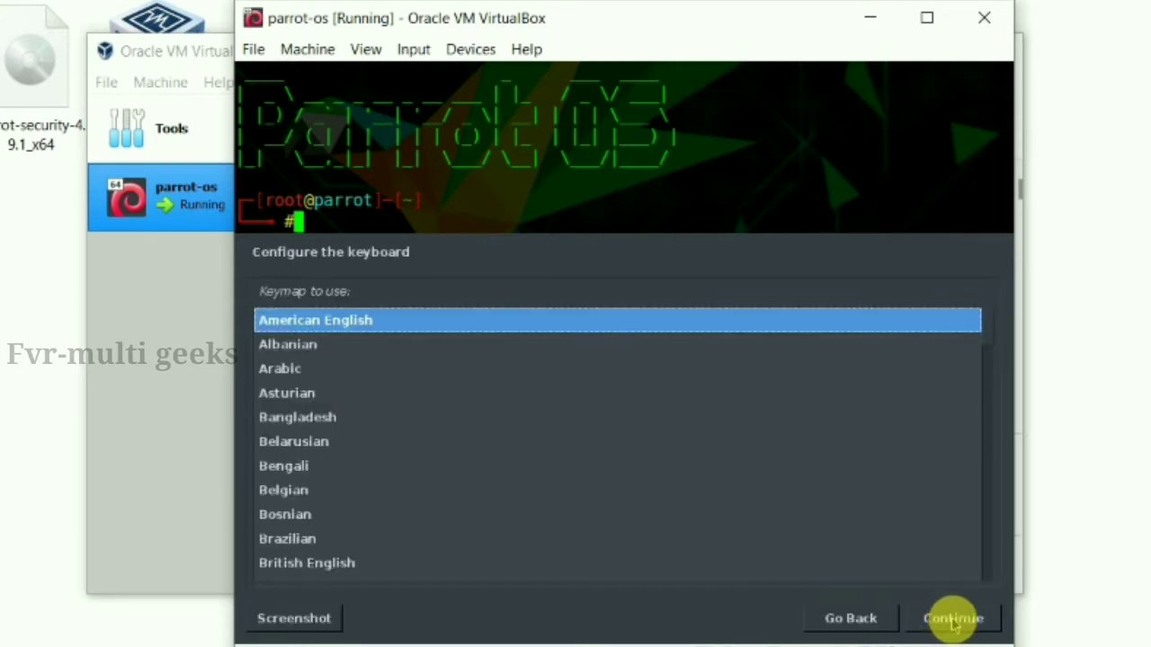
click(953, 620)
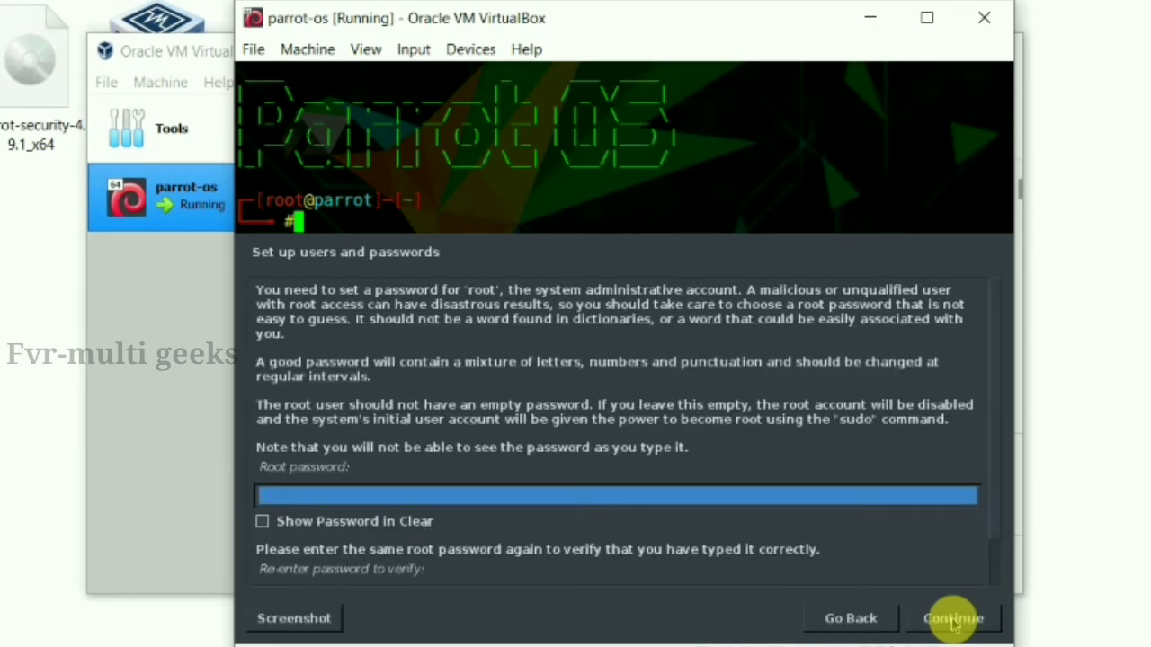
Enter the root password in both the password and confirmation fields and continue
drag(533, 289, 658, 289)
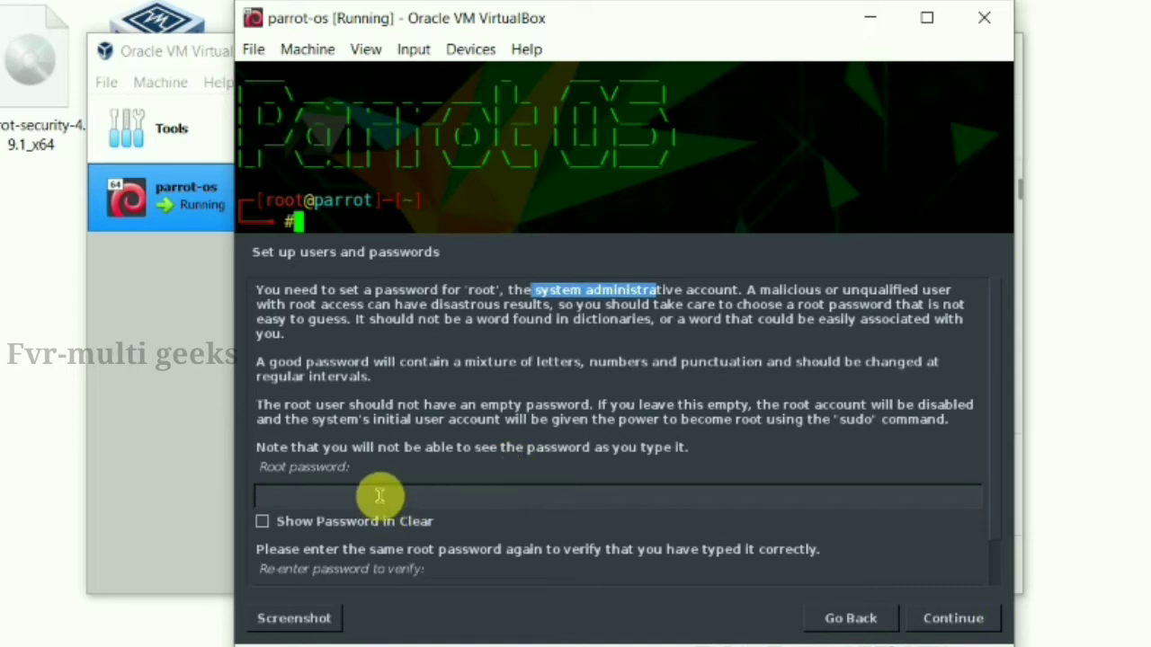
click(380, 496)
text(t)
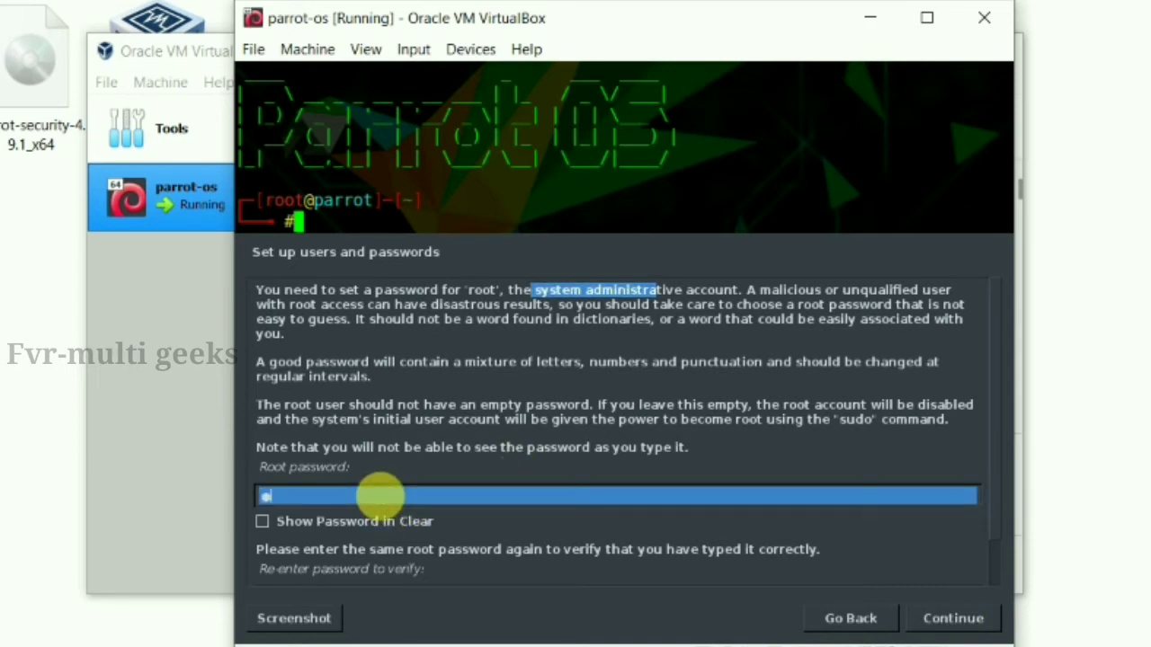
text(oor)
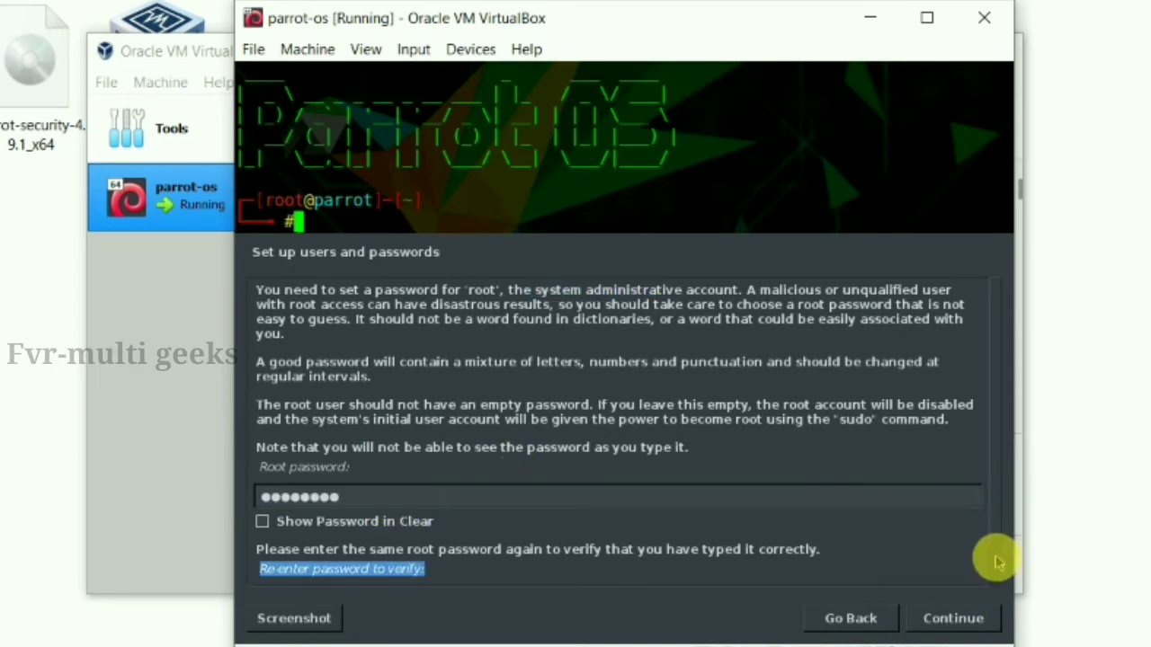
click(996, 558)
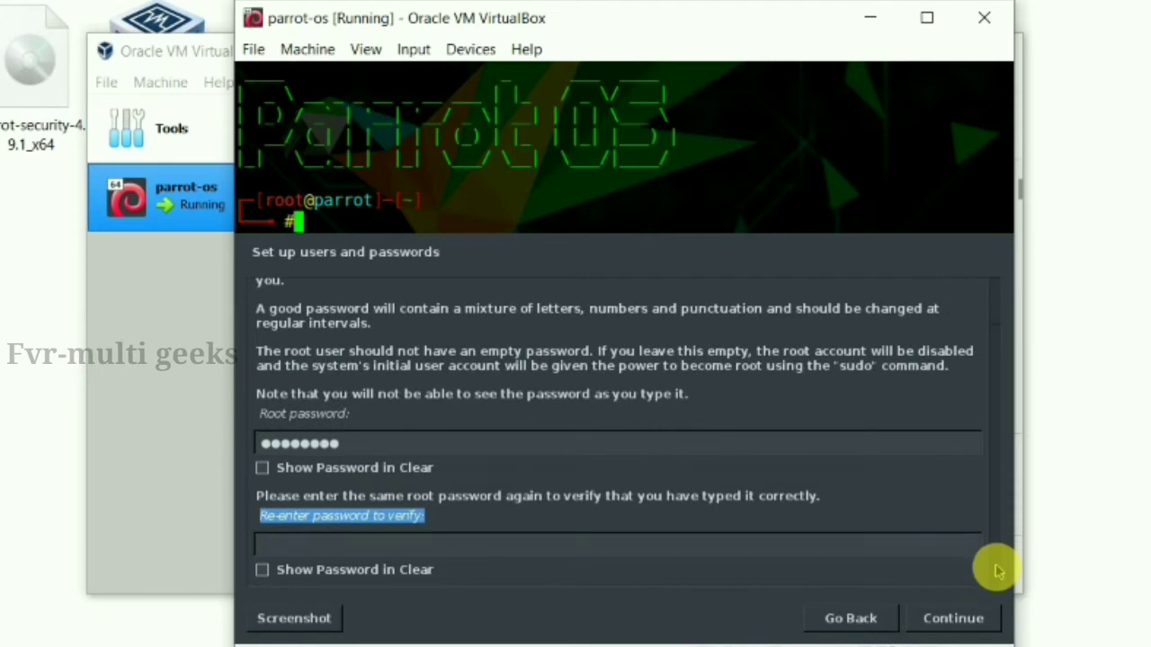
click(521, 544)
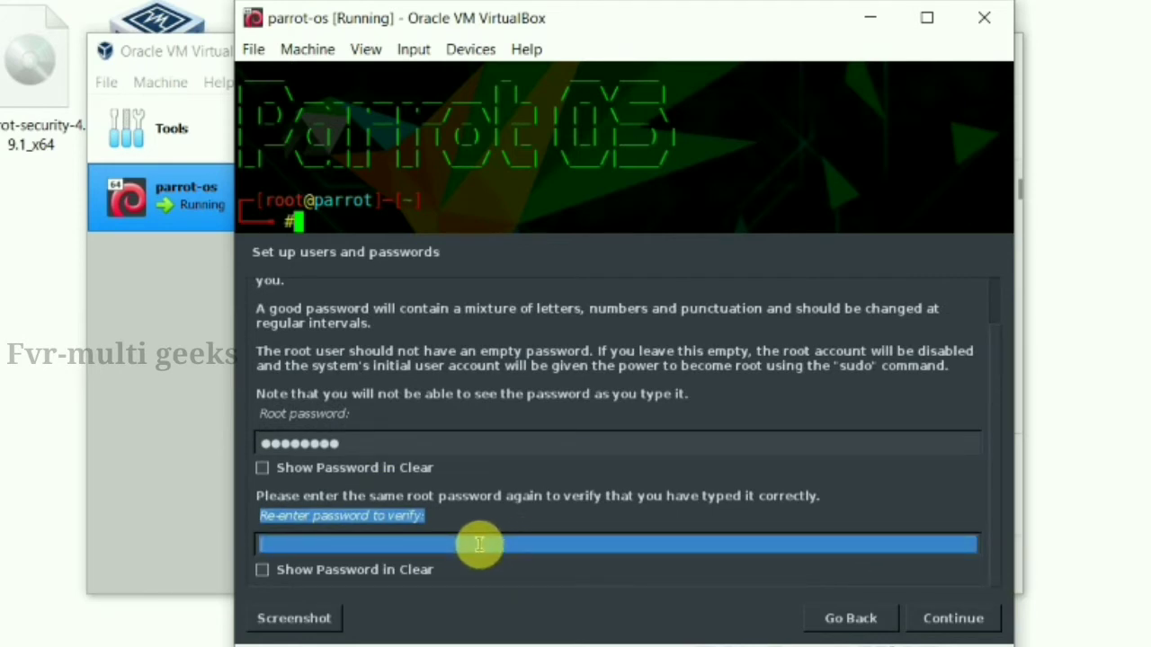
text(********)
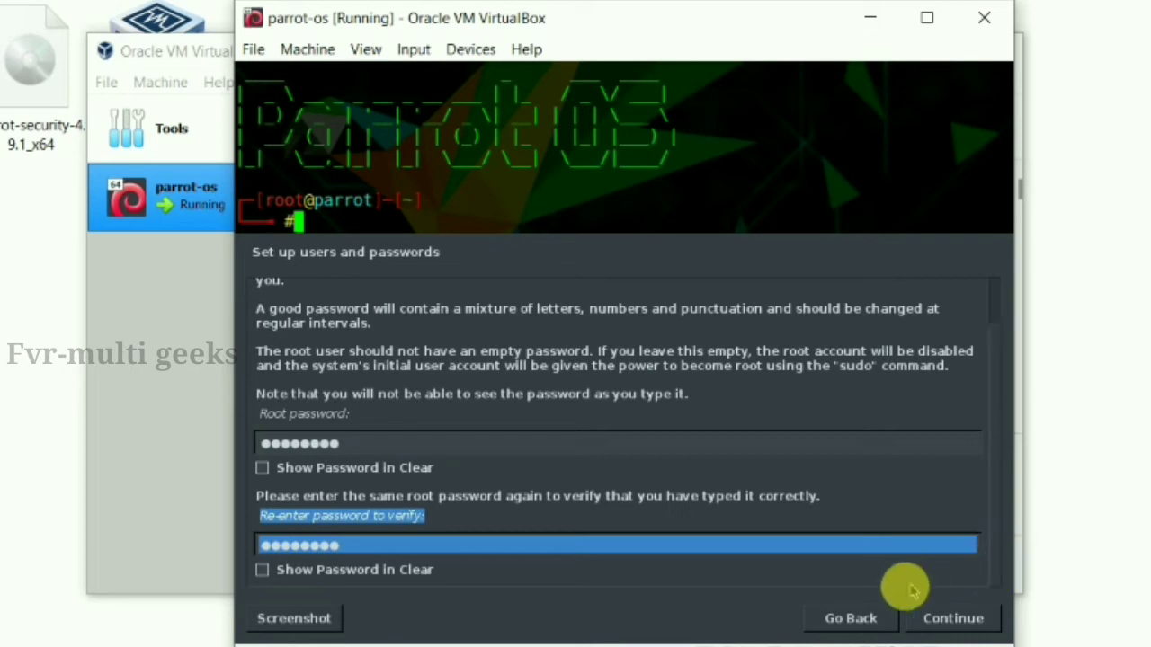
click(940, 618)
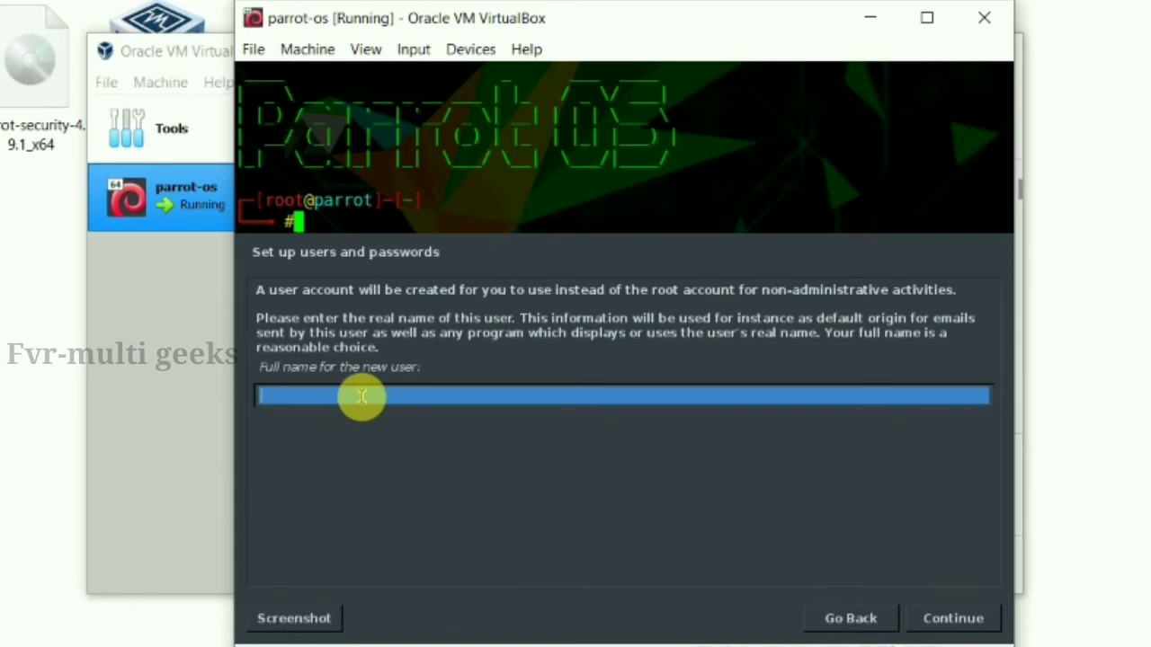
Enter the new user's full name, keep the suggested username, and set the user password twice
text(fvr)
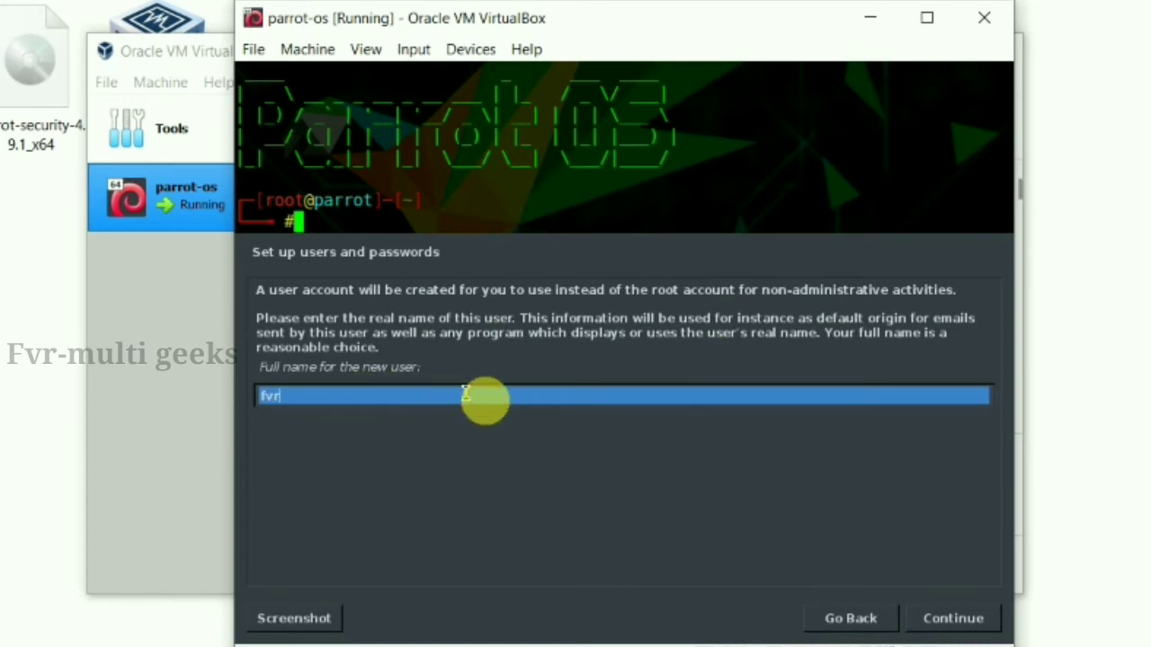
click(953, 619)
click(953, 618)
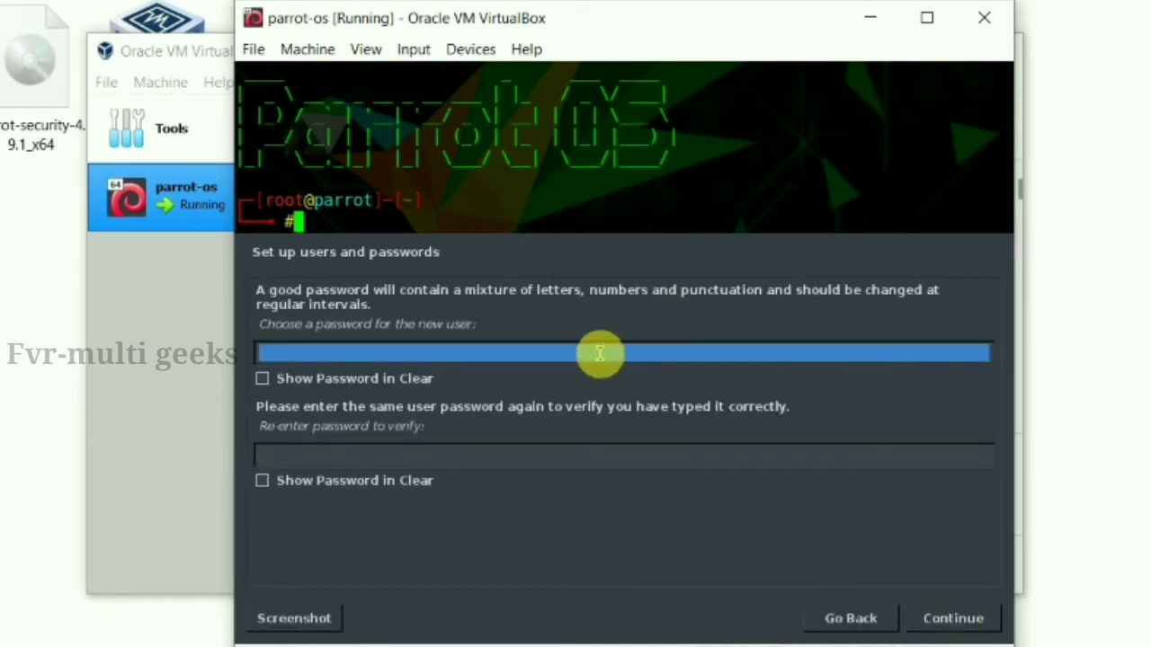
text(********)
click(447, 452)
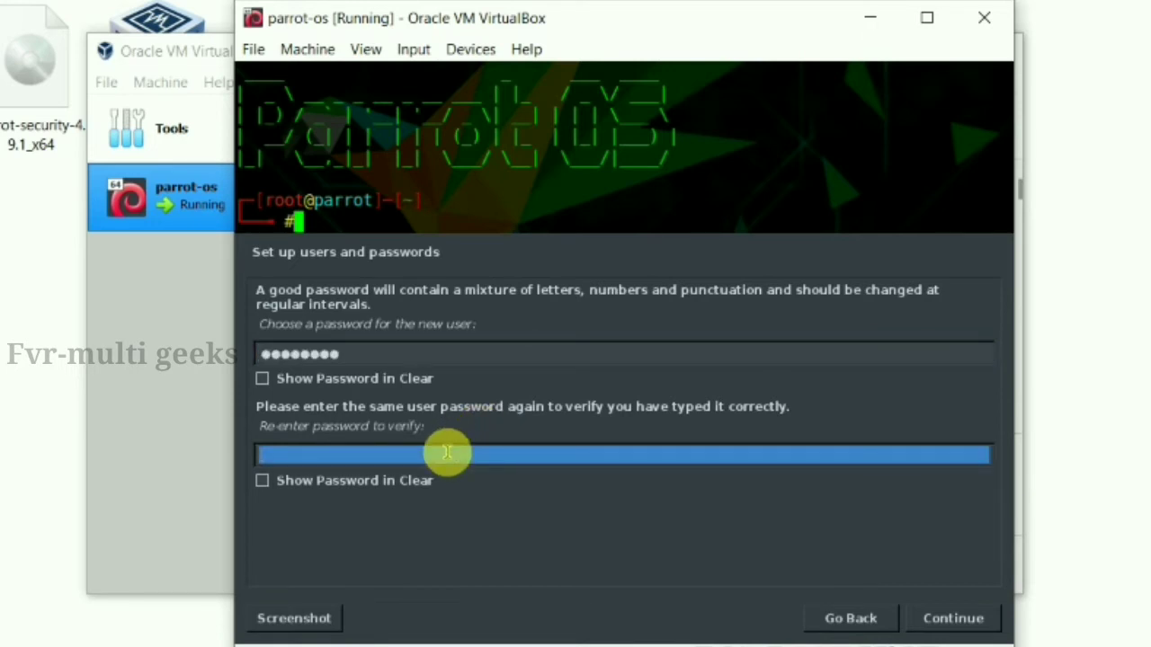
text(******)
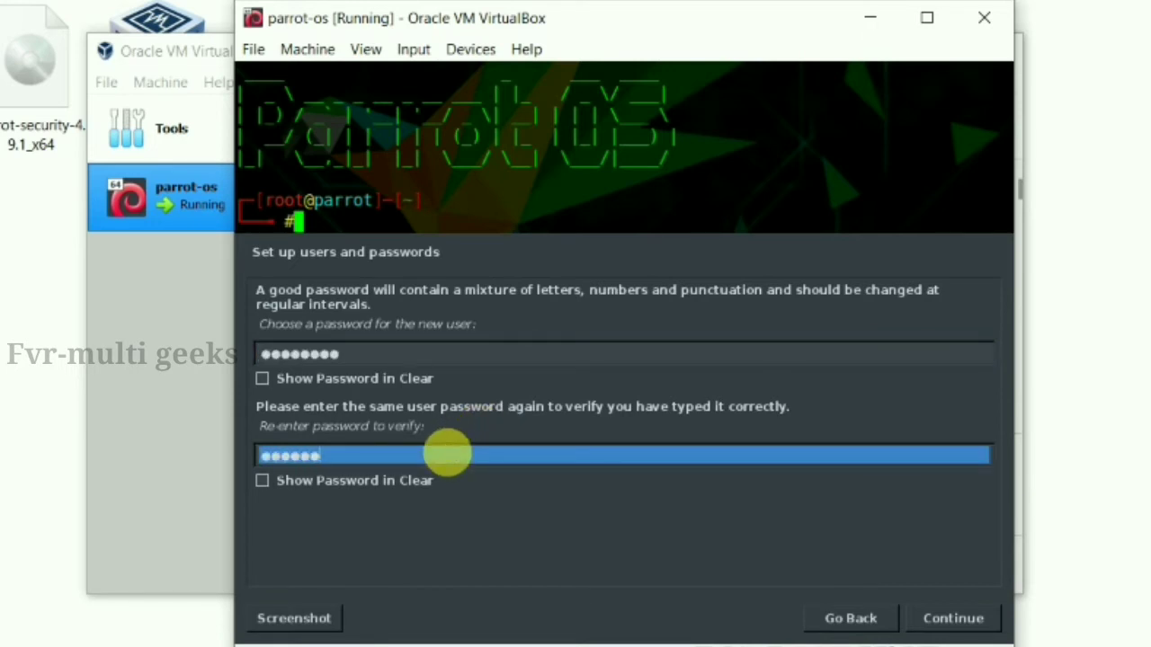
text(**)
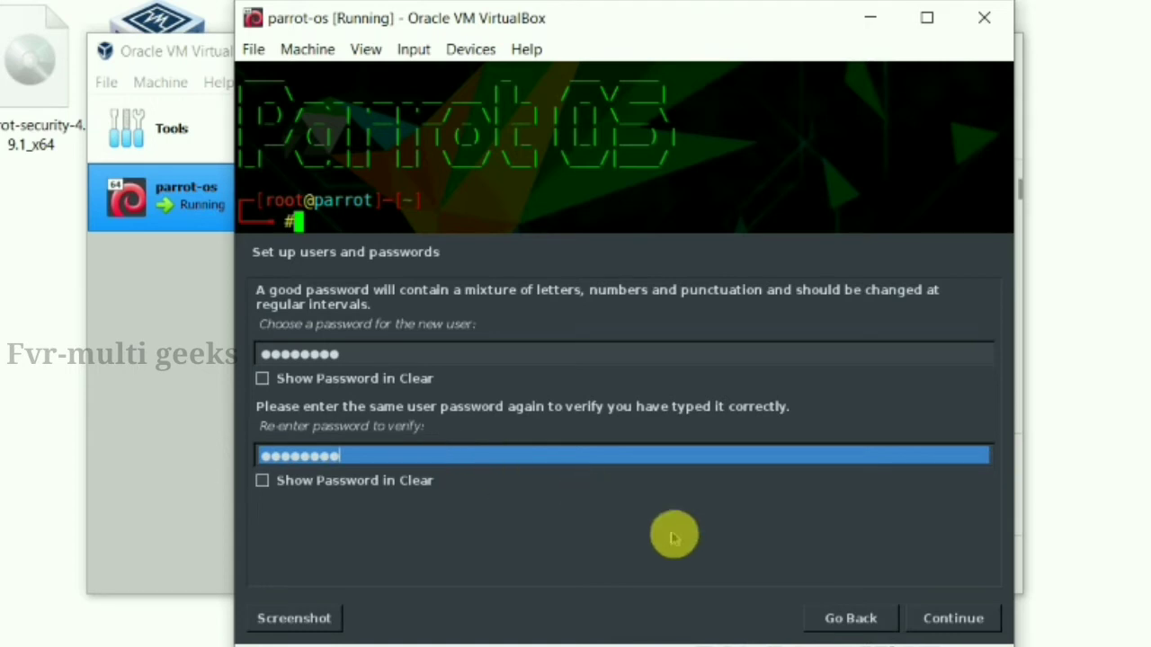
click(946, 619)
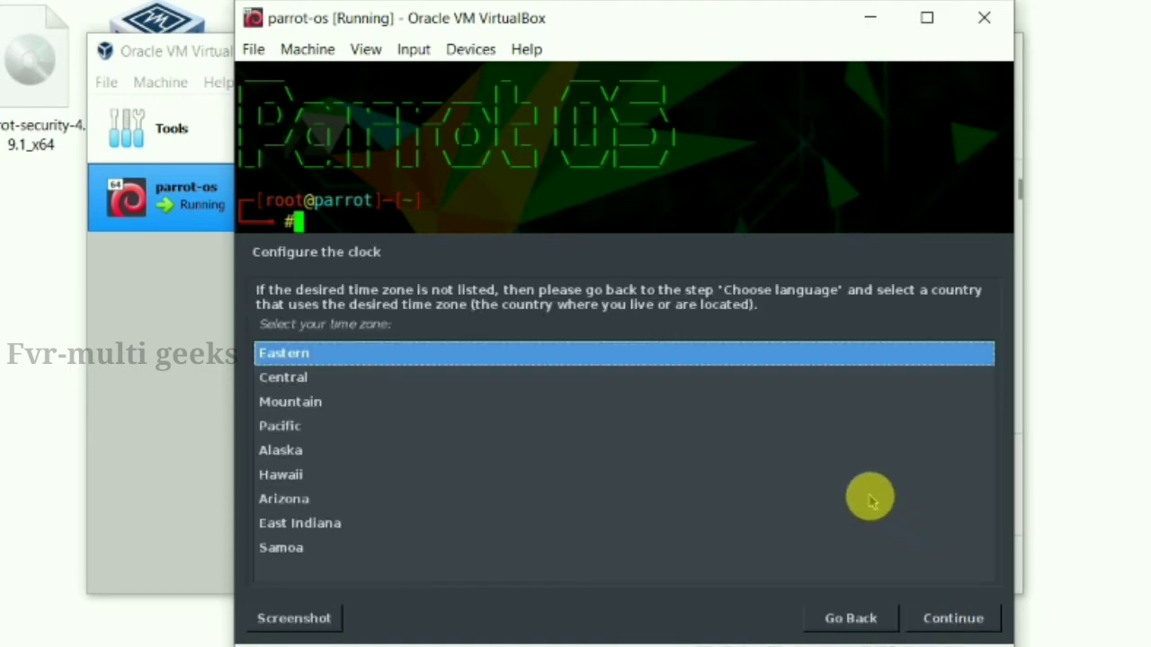
Accept the Eastern time zone and guided-partition the whole 11.2 GB disk with all files in one partition
click(945, 619)
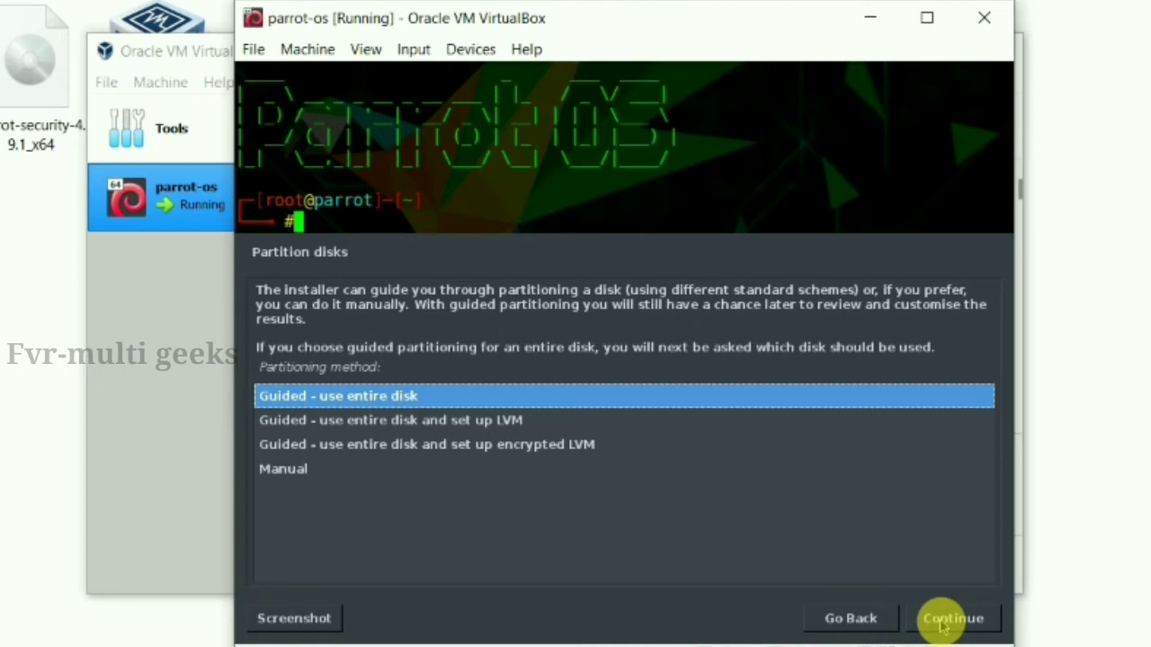
click(953, 618)
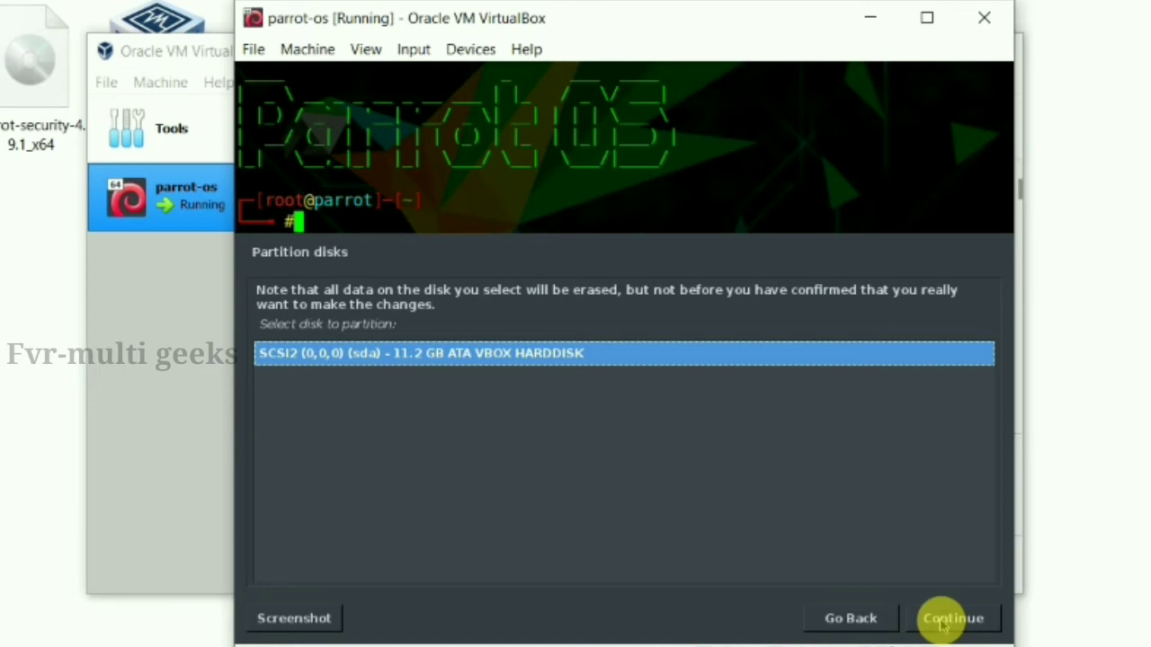
click(944, 619)
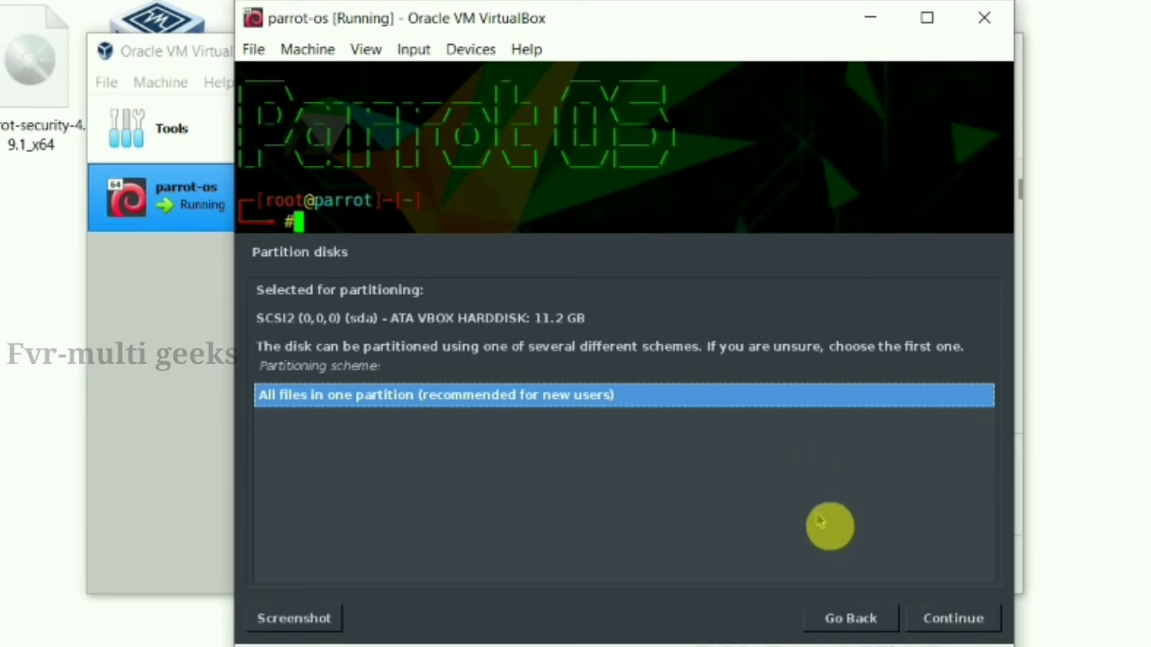
click(941, 619)
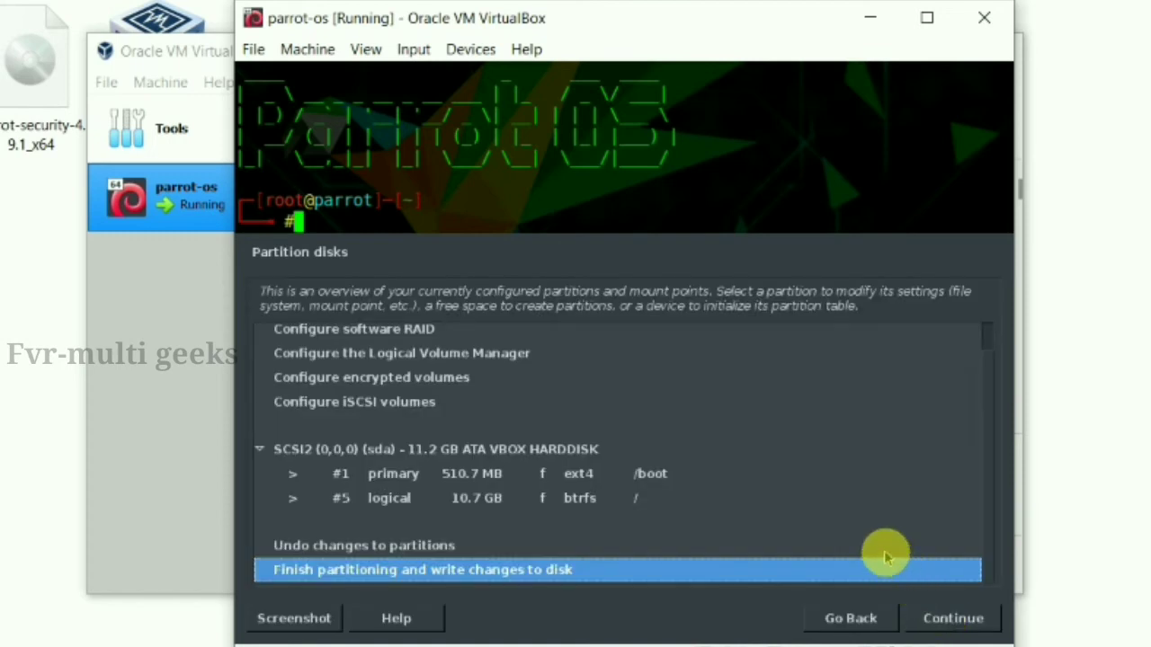
click(960, 620)
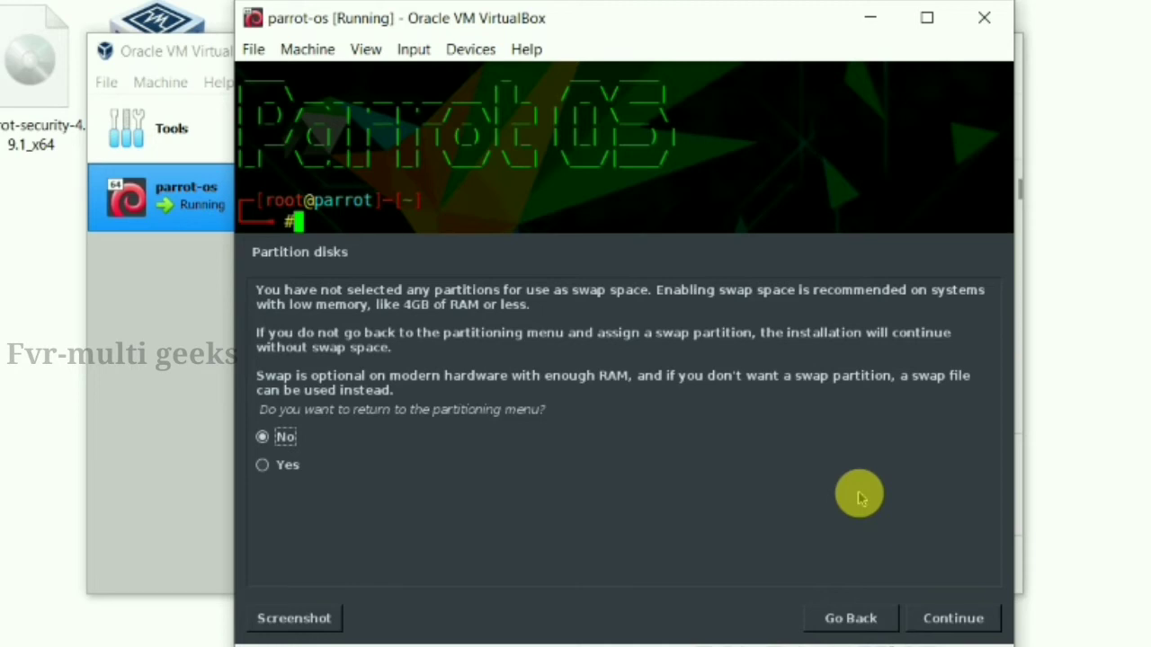
Continue without swap, answer Yes to writing the partition changes, and start the installation
click(941, 620)
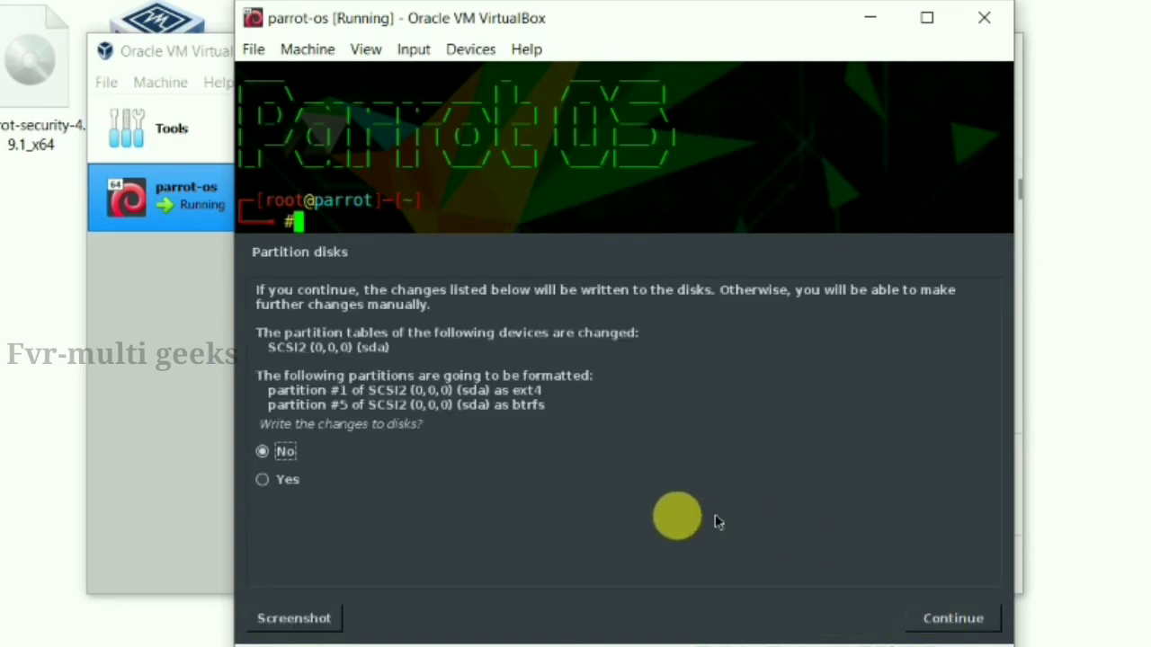
click(270, 480)
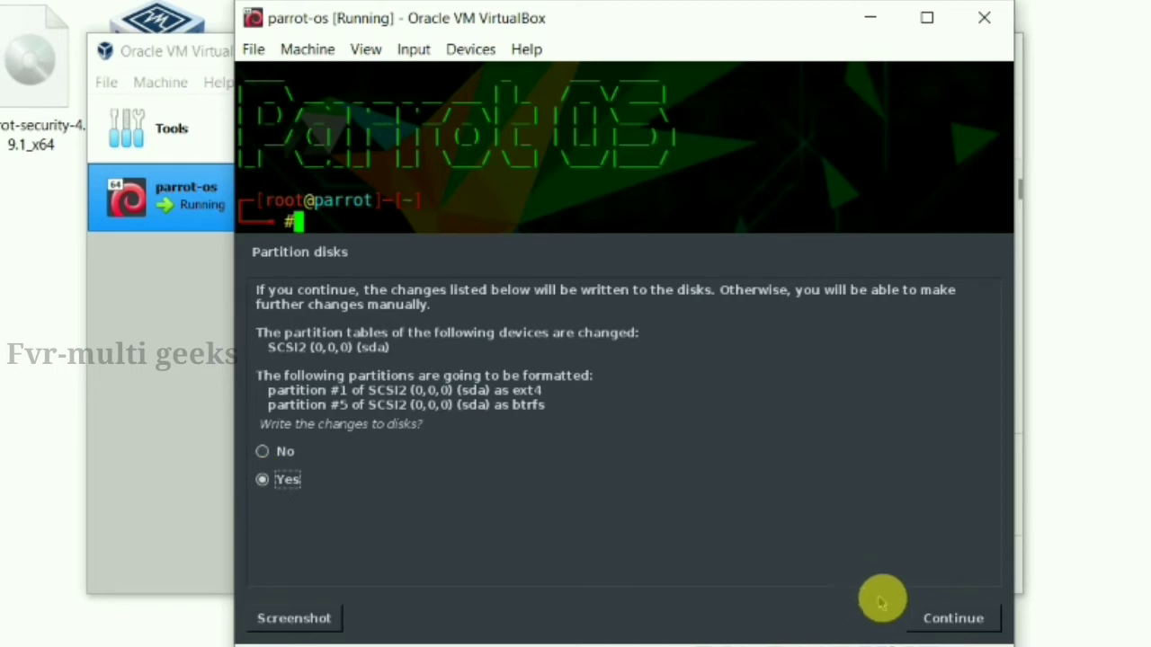
click(944, 620)
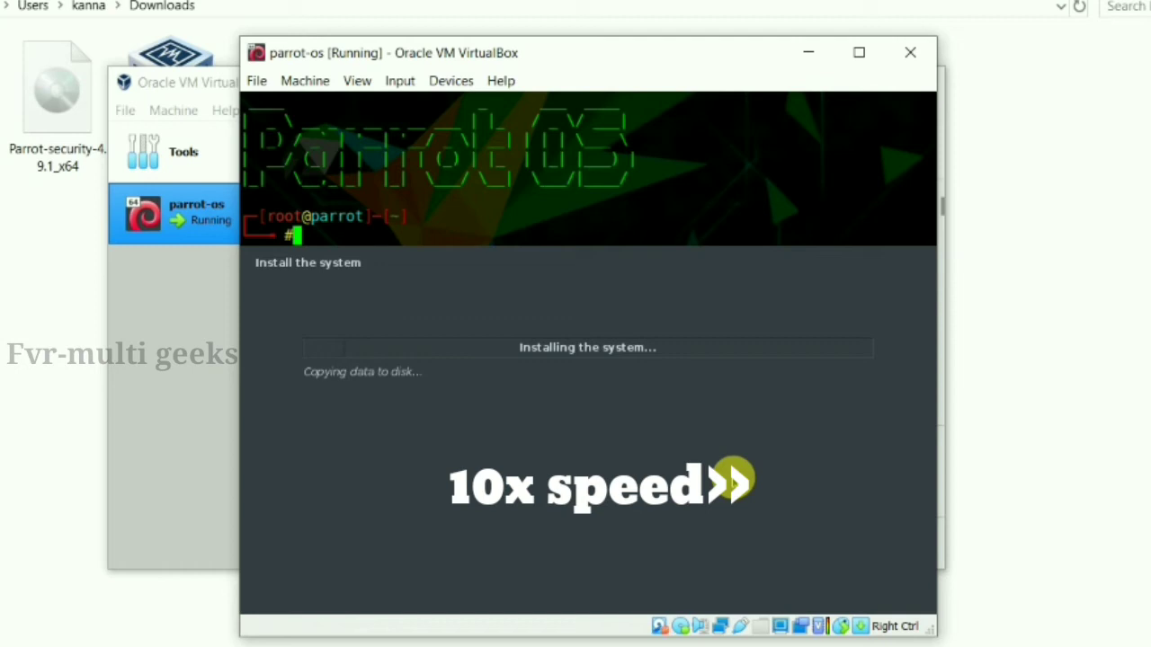
Wait for the system installation to finish until the GRUB boot loader page appears
key(super)
key(Escape)
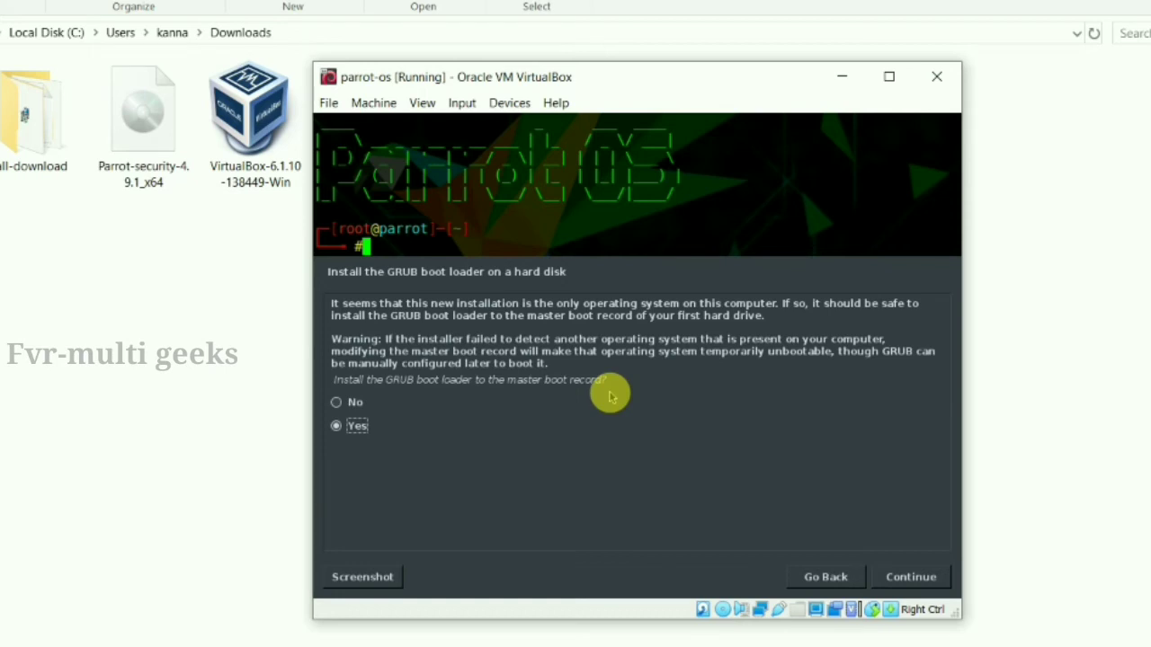
Install GRUB to the master boot record on /dev/sda
click(903, 579)
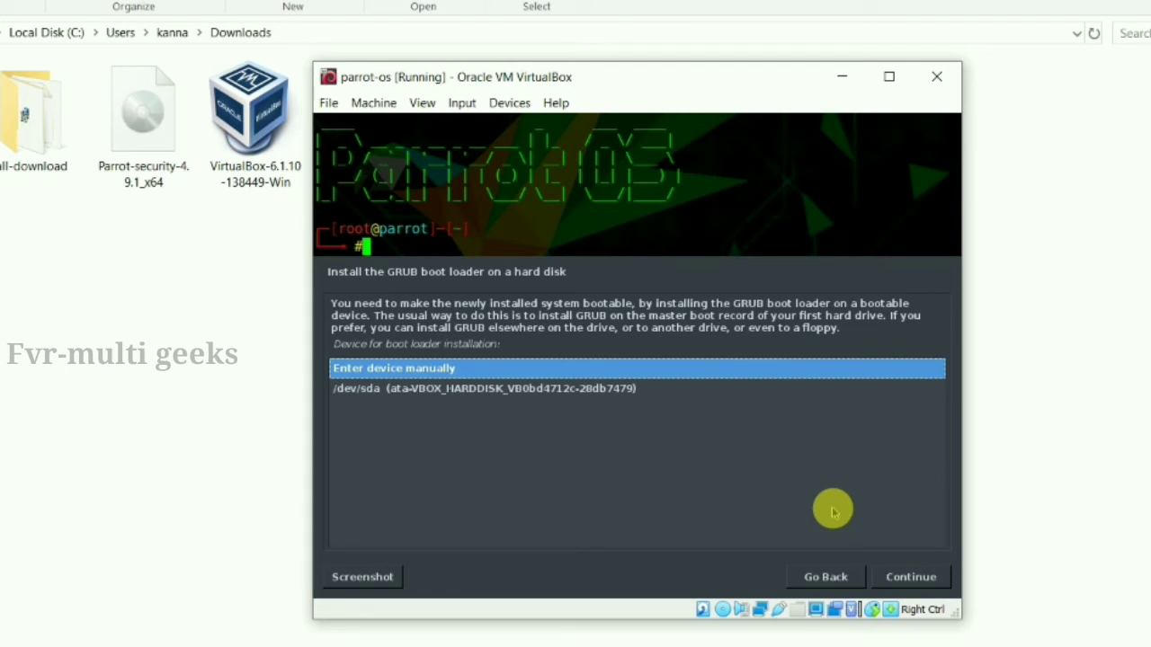
key(Down)
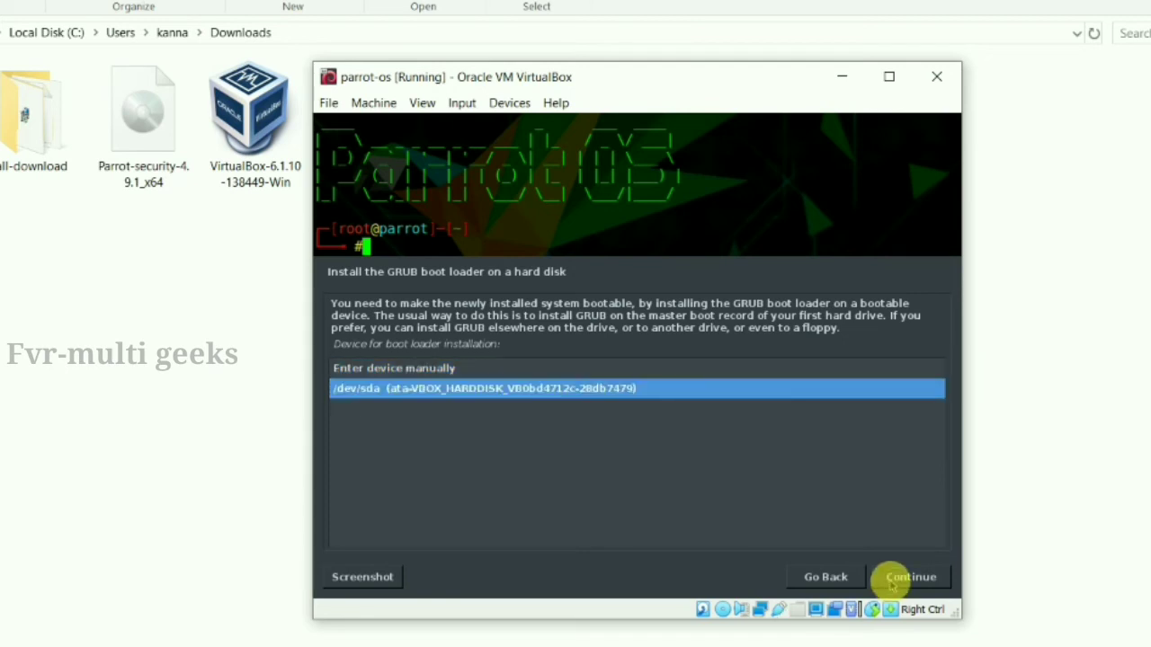
click(899, 576)
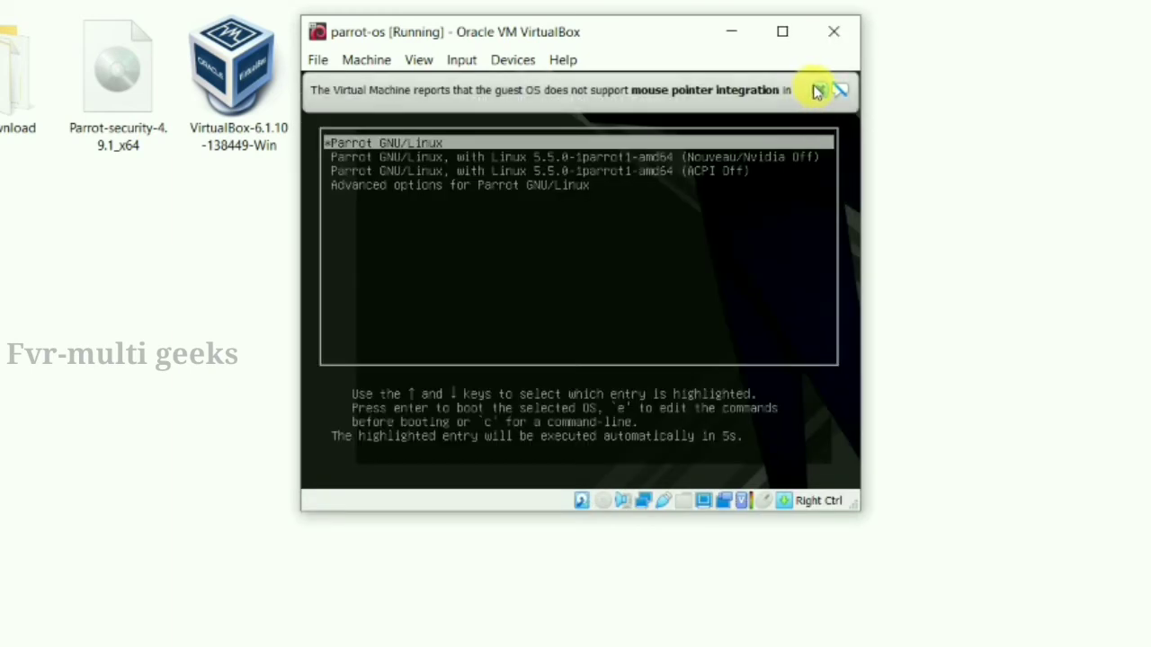
Dismiss the mouse integration notice while the VM reboots to the GRUB menu
click(818, 91)
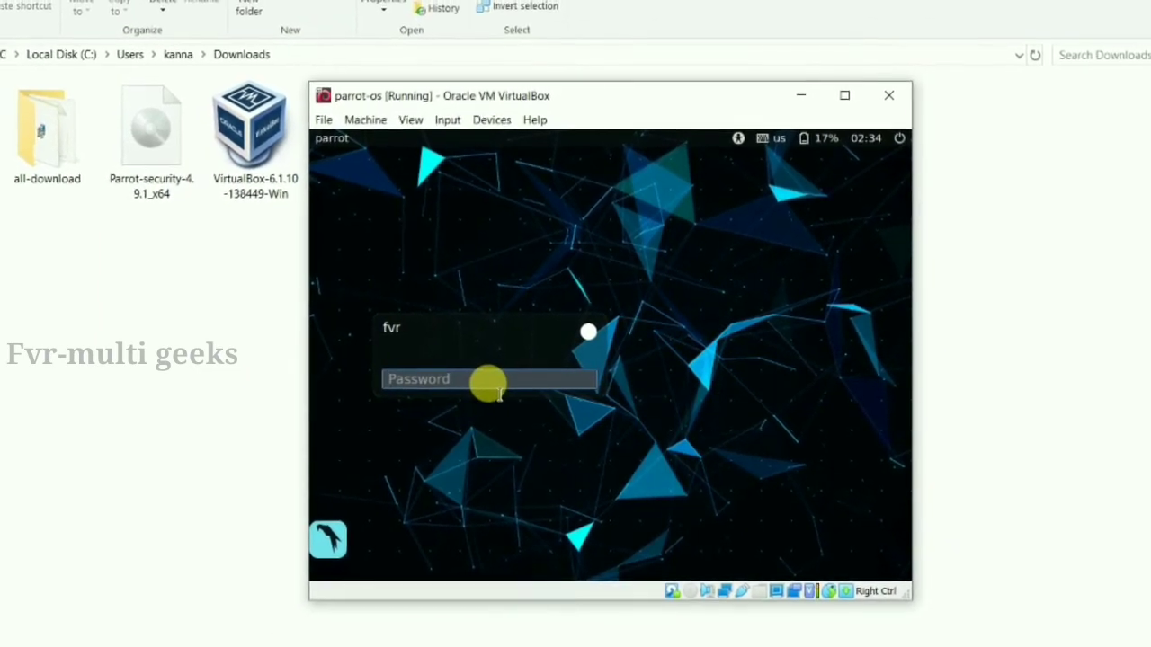
Log in at the Parrot login screen with the new user's password
text(fvr)
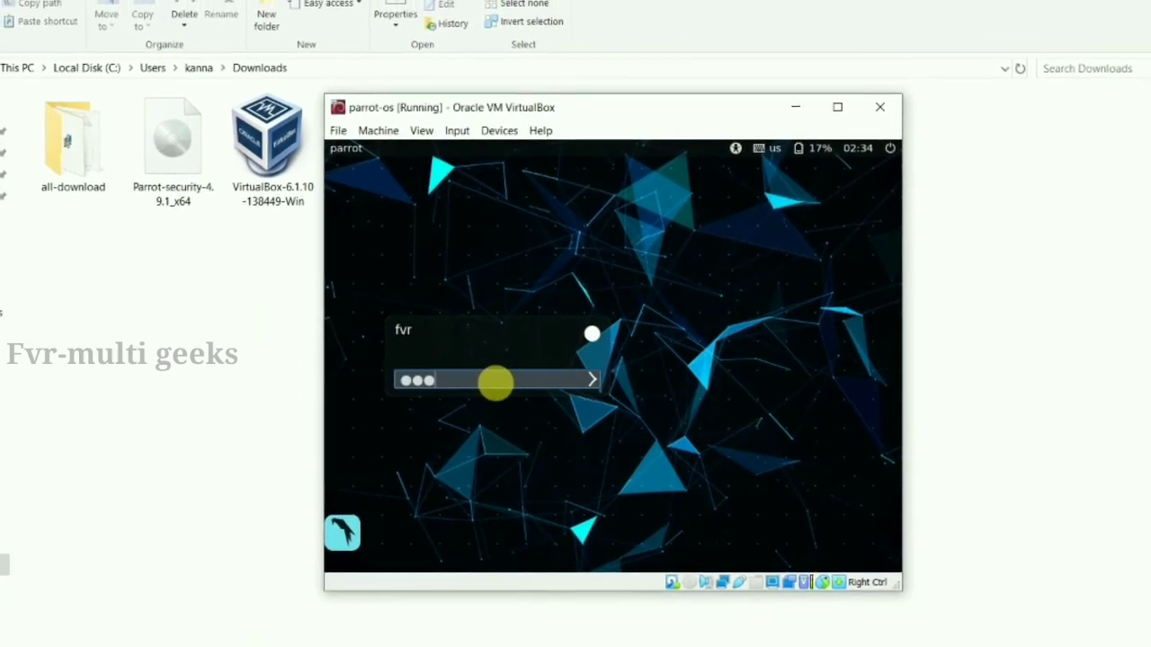
text(****)
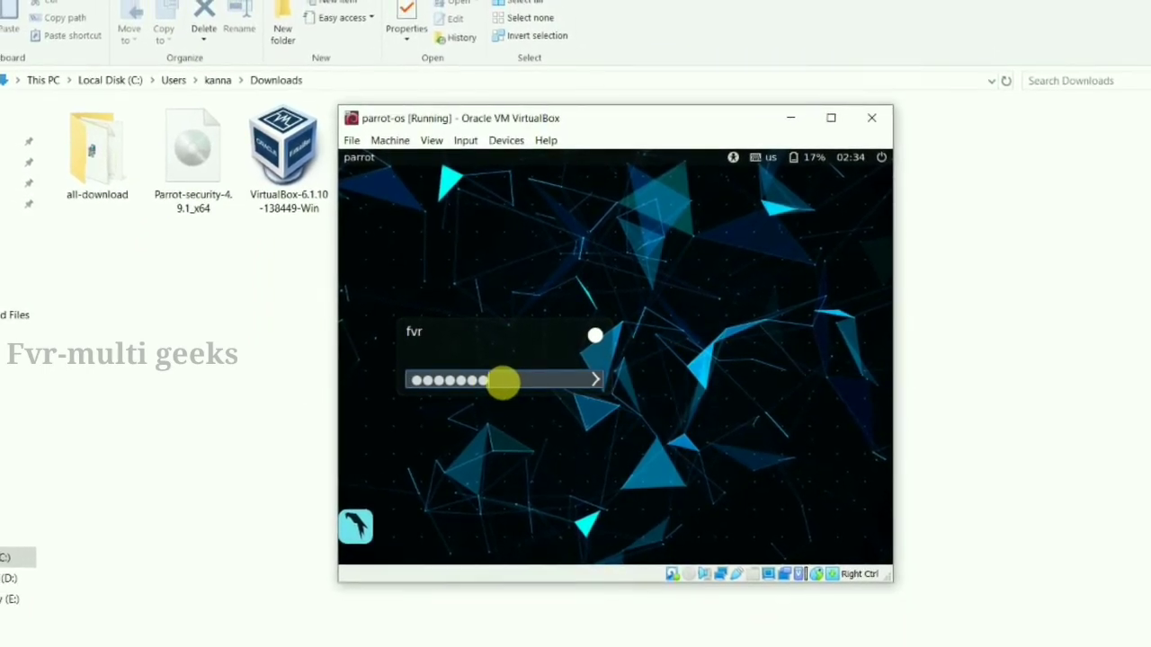
key(Return)
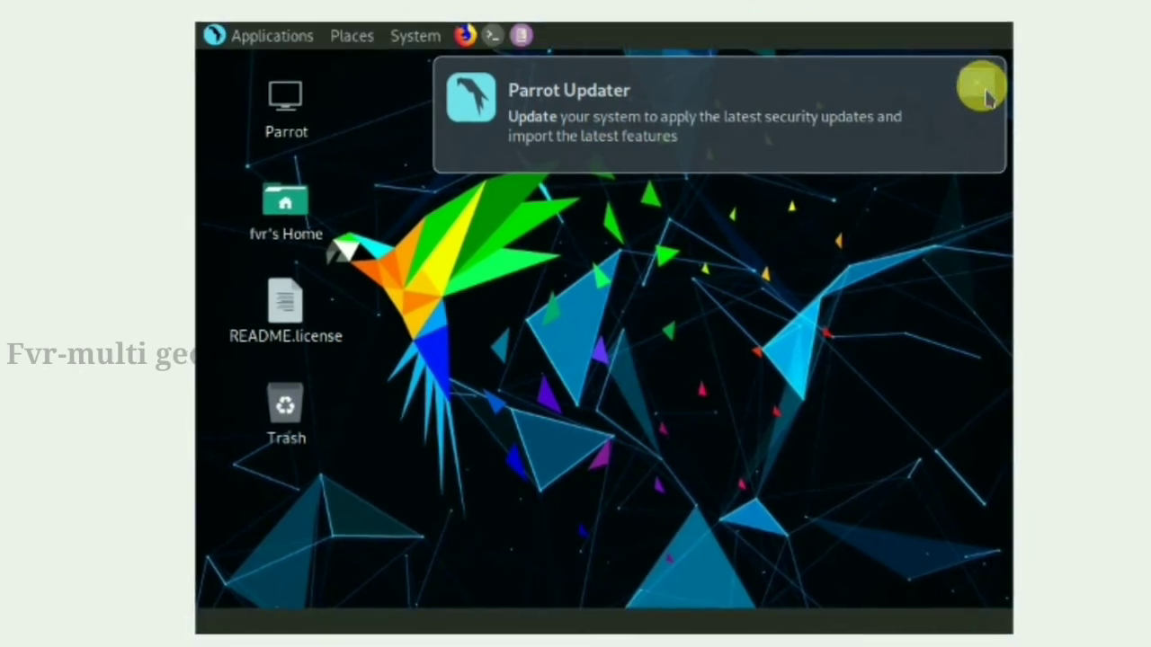
Dismiss the Parrot Updater notification and check the network connection options
click(987, 97)
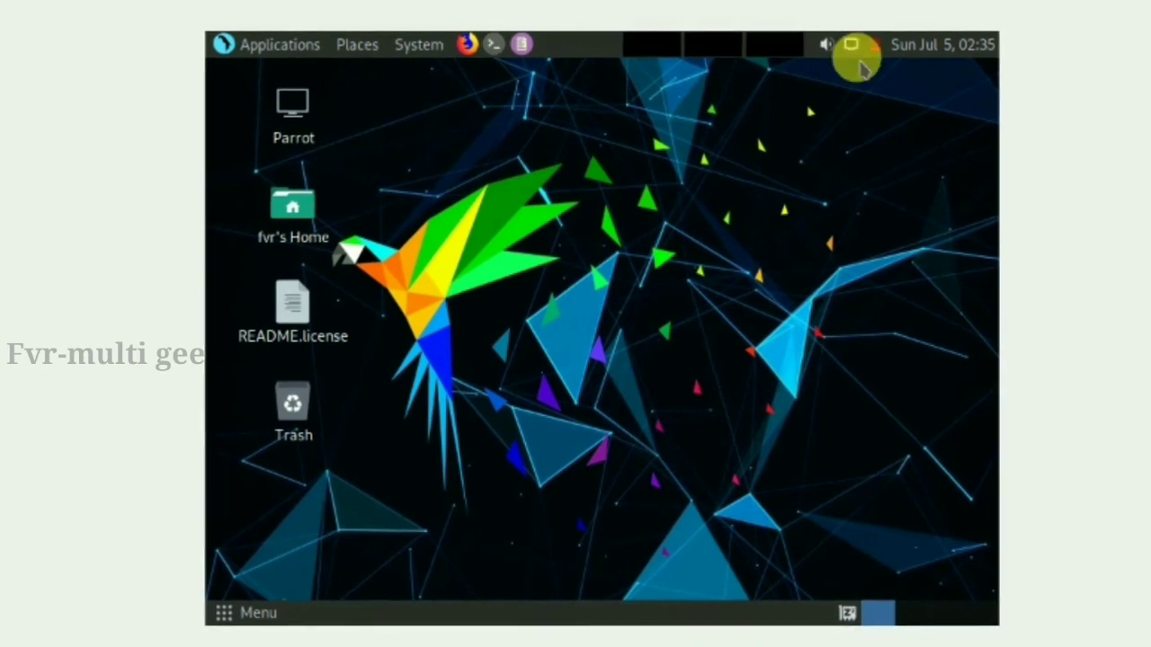
click(851, 45)
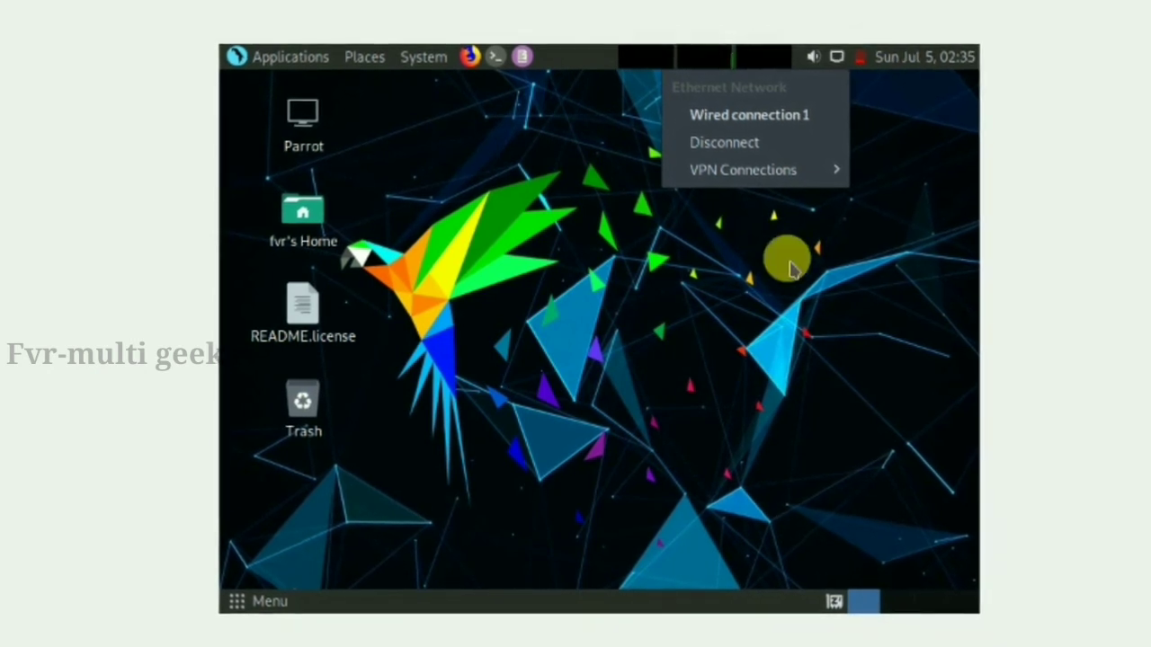
click(803, 229)
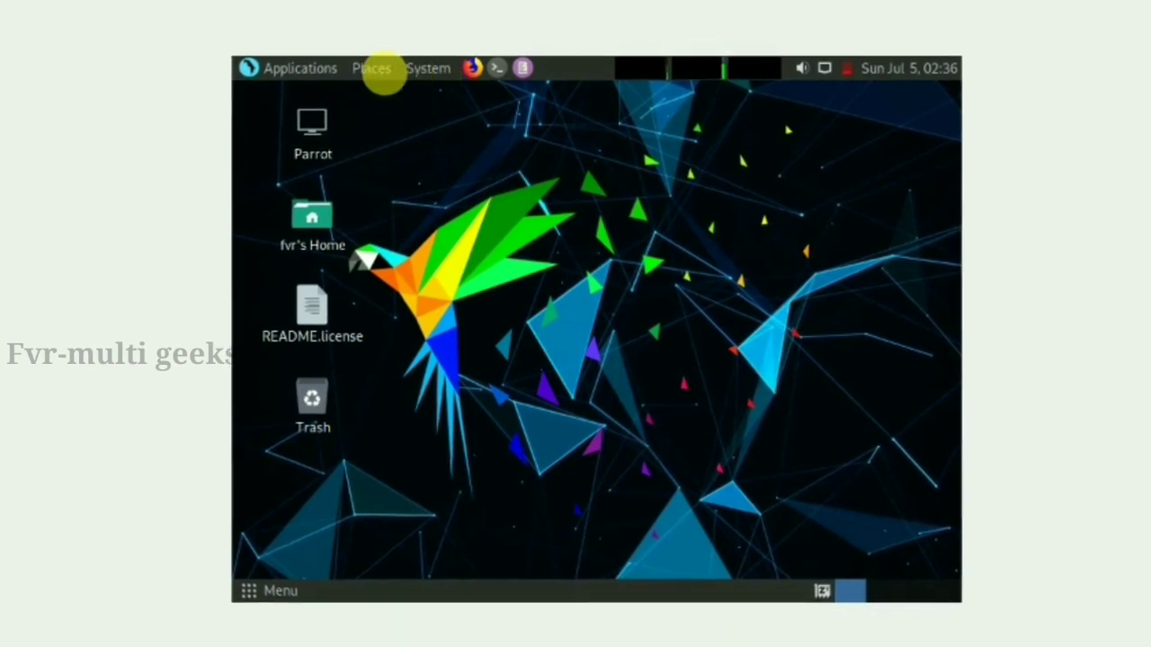
Browse the Places menu and then the System menu in the top panel
click(372, 69)
click(377, 75)
click(378, 78)
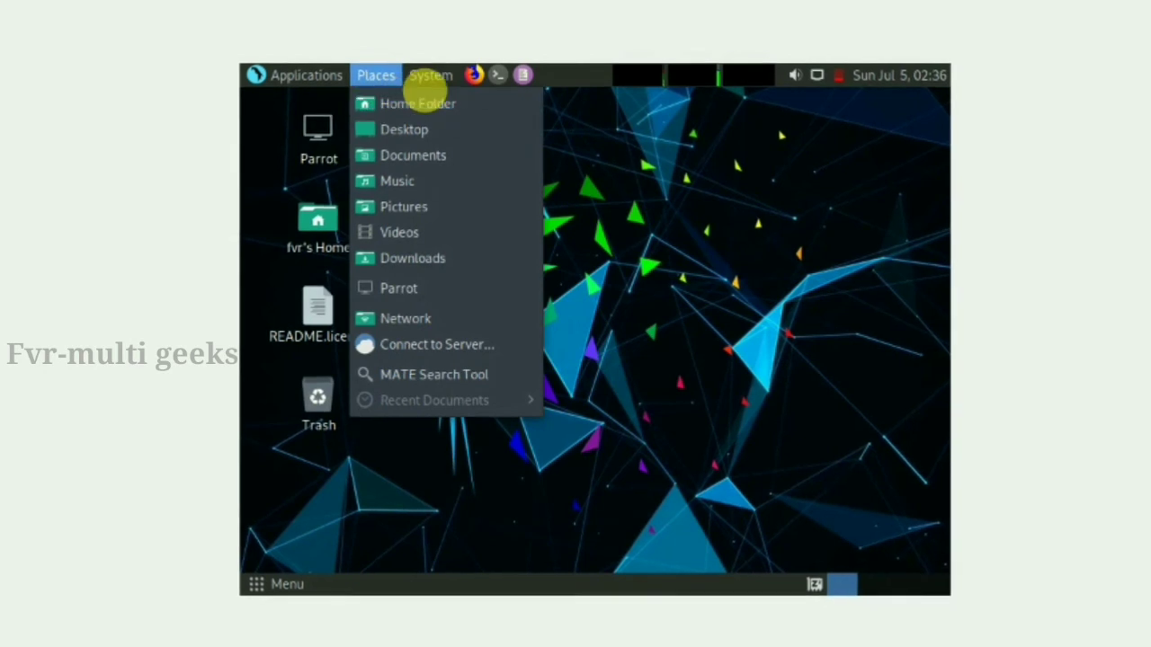
click(437, 82)
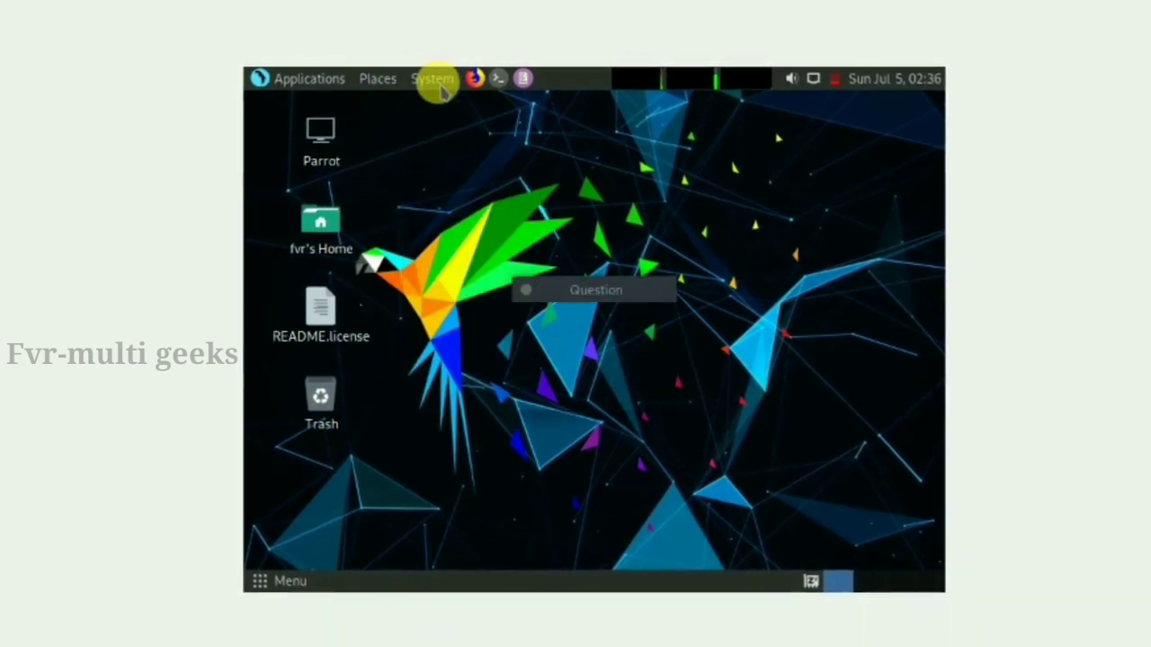
click(437, 81)
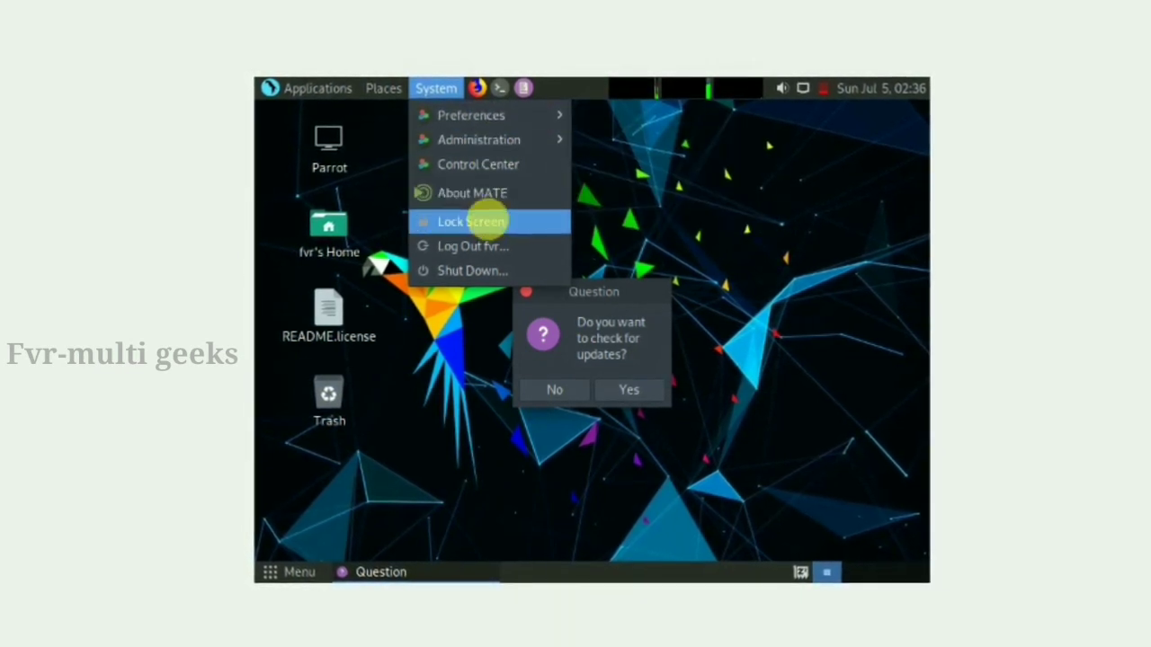
Answer No to 'Do you want to check for updates?' and dismiss the System and applications menus
click(573, 386)
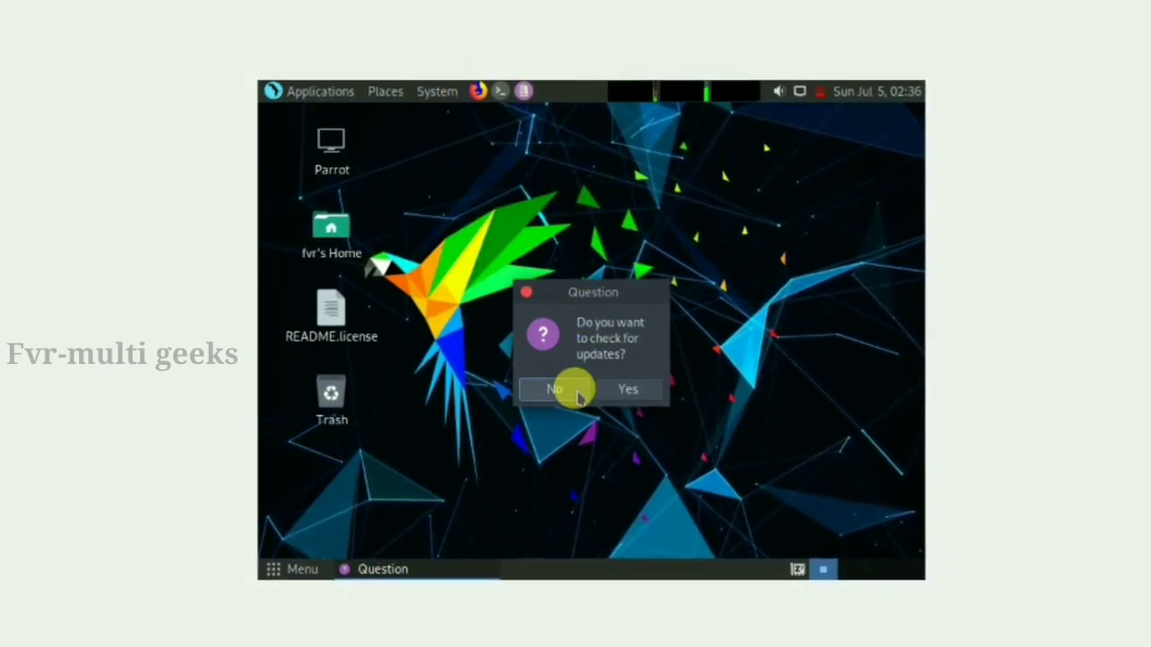
click(575, 392)
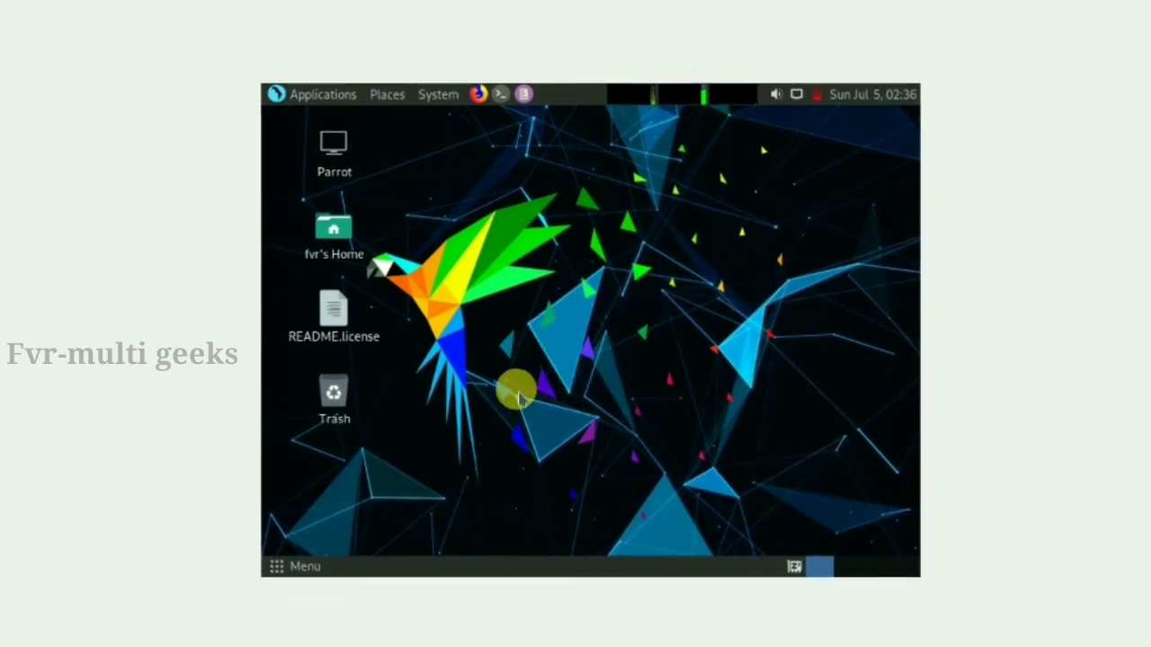
click(294, 566)
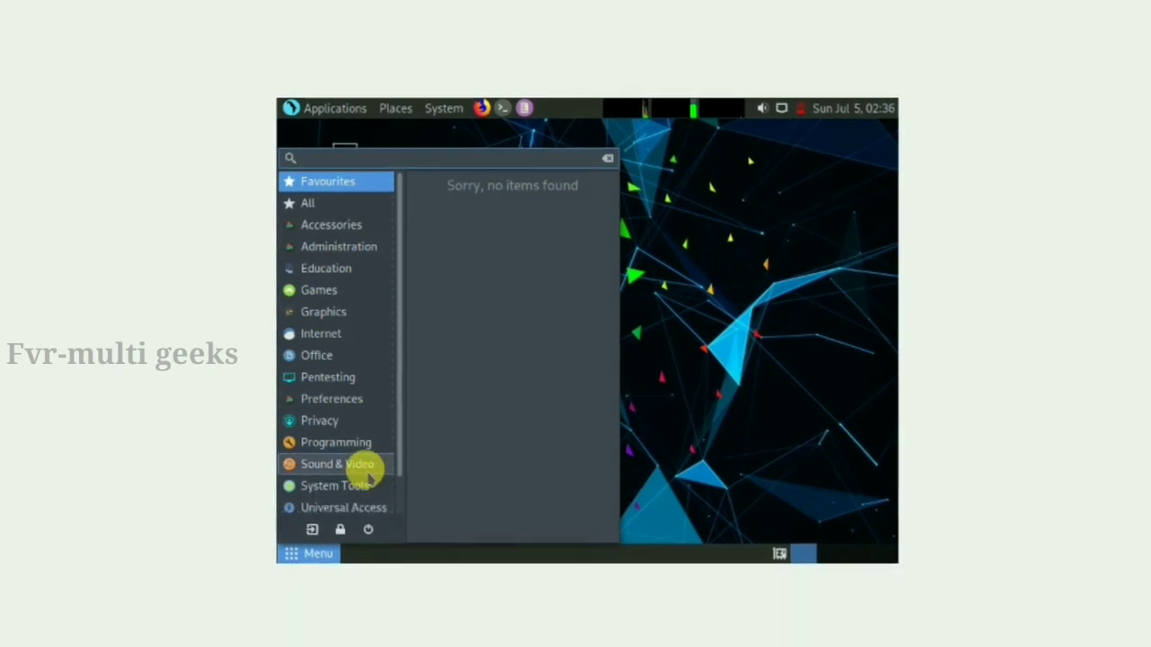
click(710, 306)
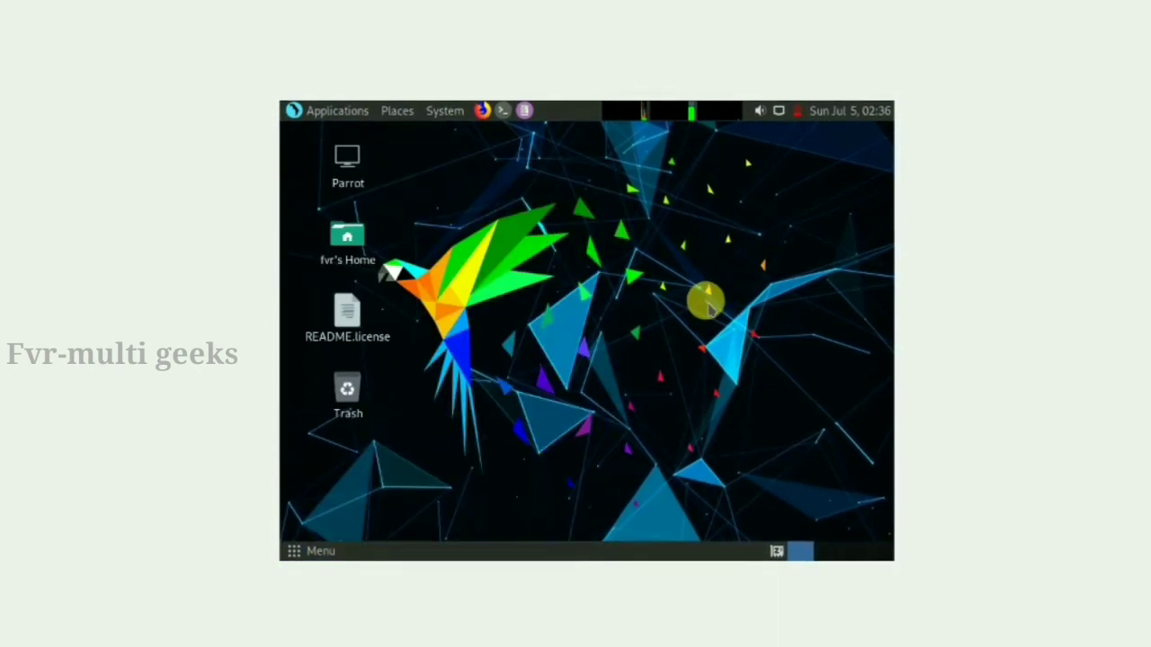